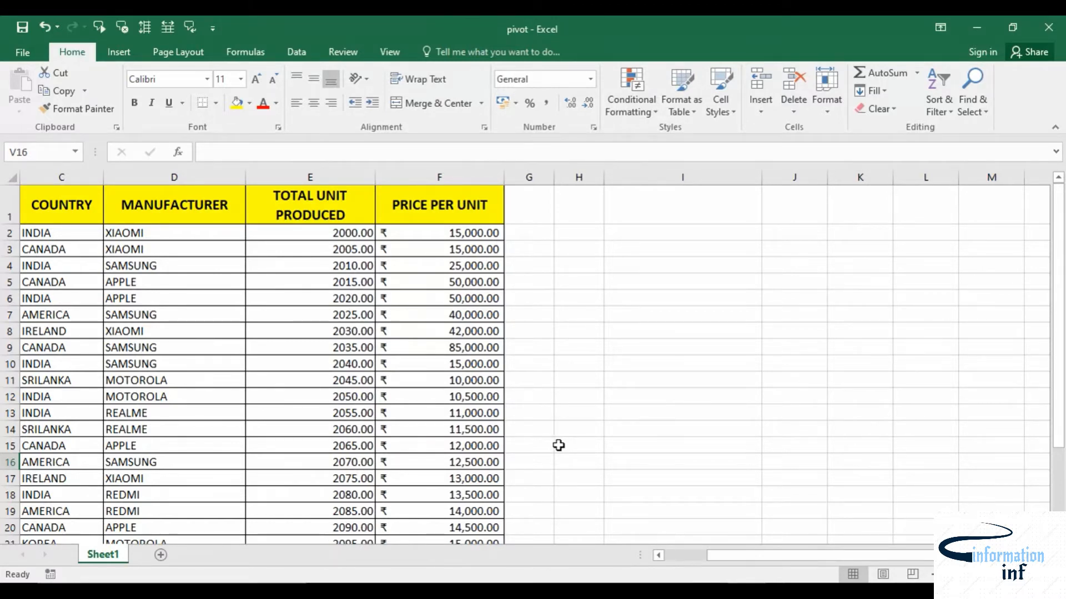
# Step: Create a pivot table from the Sheet1 data range A1:F25, placed on the existing worksheet at cell I4
pyautogui.click(44, 266)
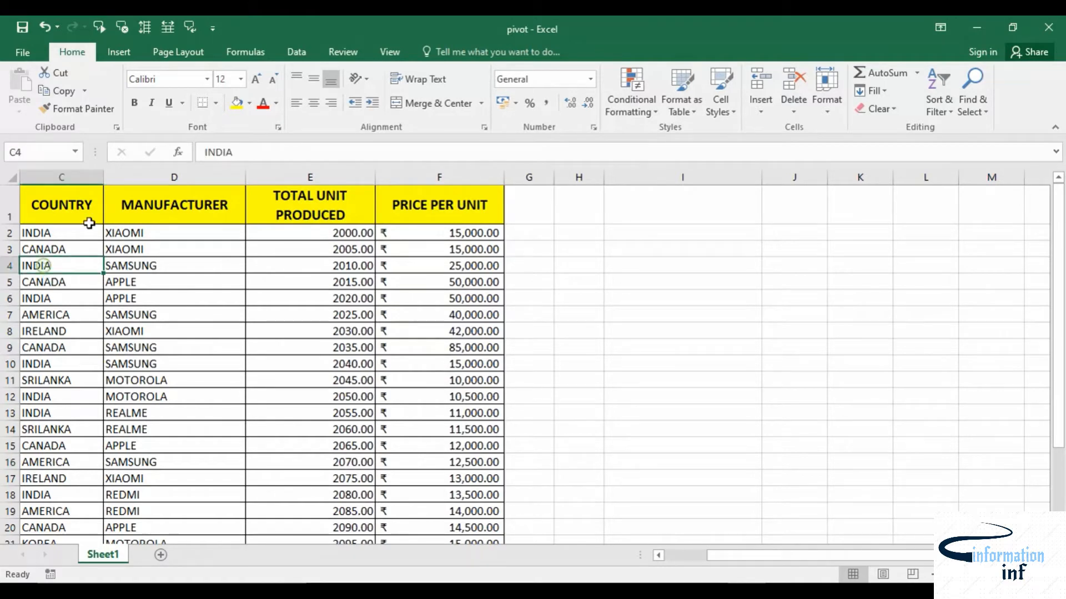
pyautogui.click(109, 53)
pyautogui.click(40, 104)
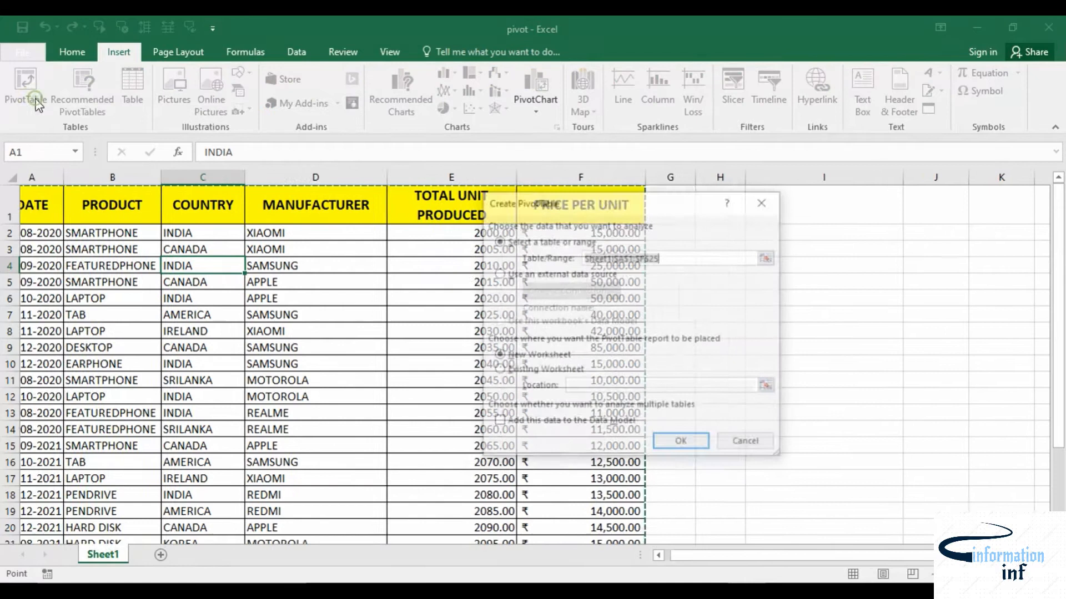
pyautogui.click(553, 372)
pyautogui.click(820, 266)
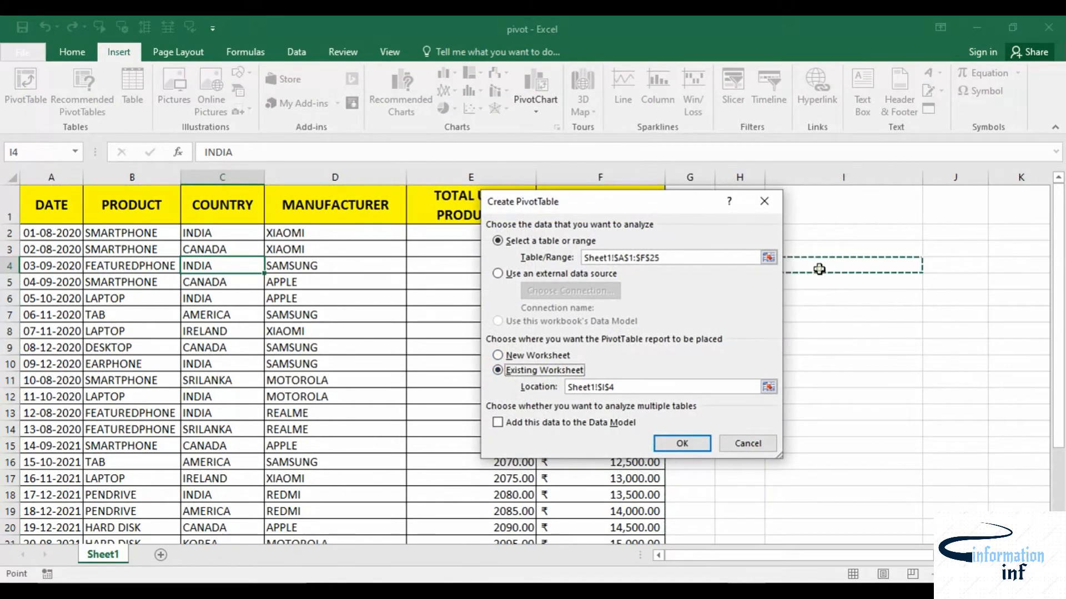
pyautogui.click(682, 443)
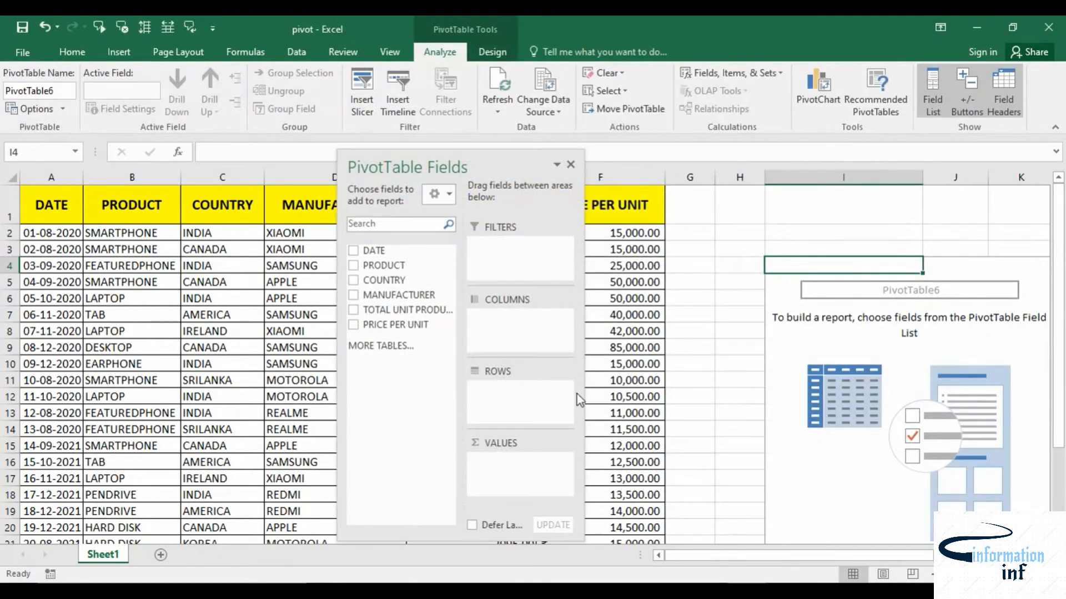
# Step: Lay out the pivot table with PRODUCT as rows, COUNTRY as columns and TOTAL UNIT PRODUCED as summed values, then hide the field list
pyautogui.moveTo(382, 272); pyautogui.dragTo(496, 342)
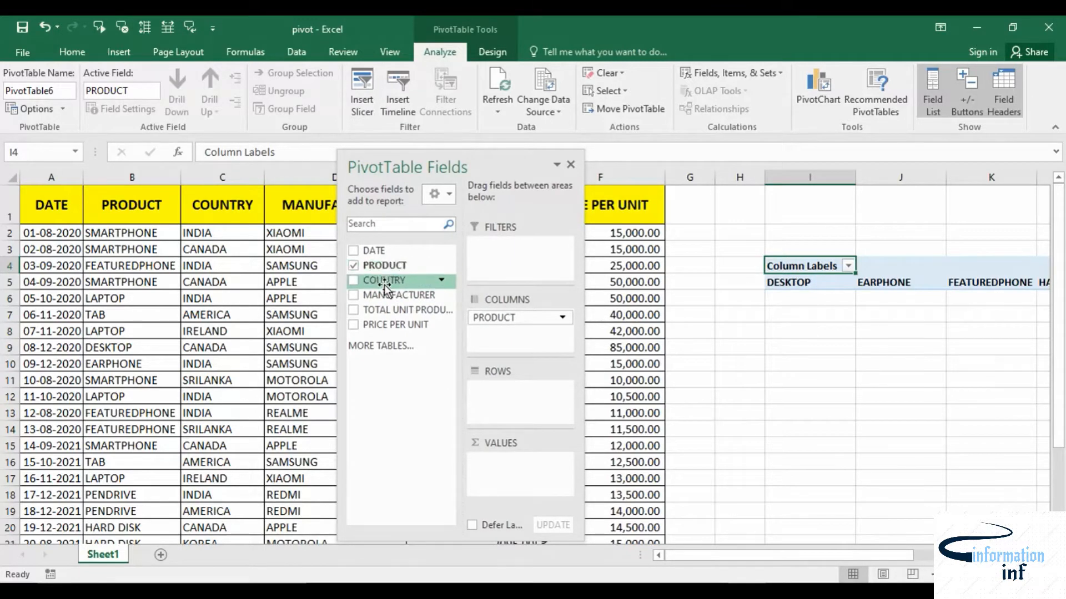
pyautogui.moveTo(382, 280); pyautogui.dragTo(502, 392)
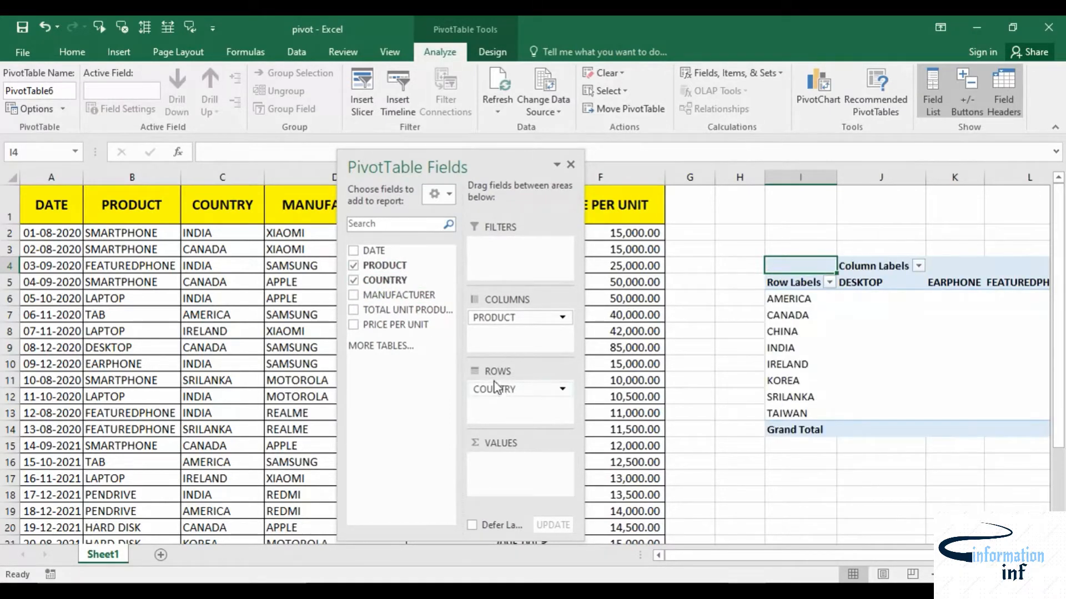
pyautogui.moveTo(500, 390); pyautogui.dragTo(391, 309)
pyautogui.moveTo(488, 317); pyautogui.dragTo(503, 399)
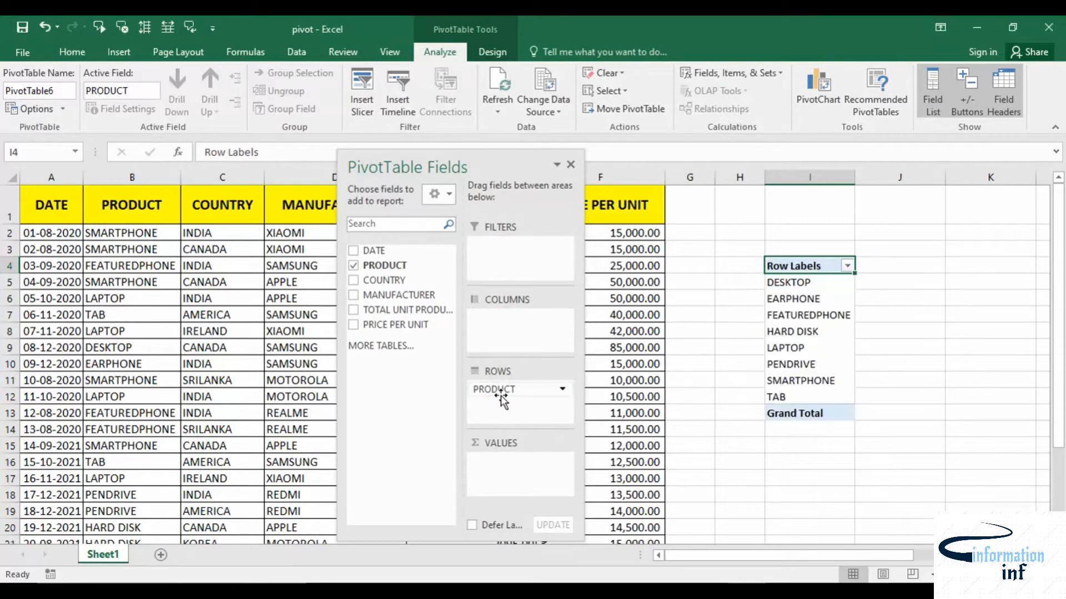
pyautogui.moveTo(392, 281); pyautogui.dragTo(516, 328)
pyautogui.moveTo(372, 328); pyautogui.dragTo(517, 472)
pyautogui.click(941, 81)
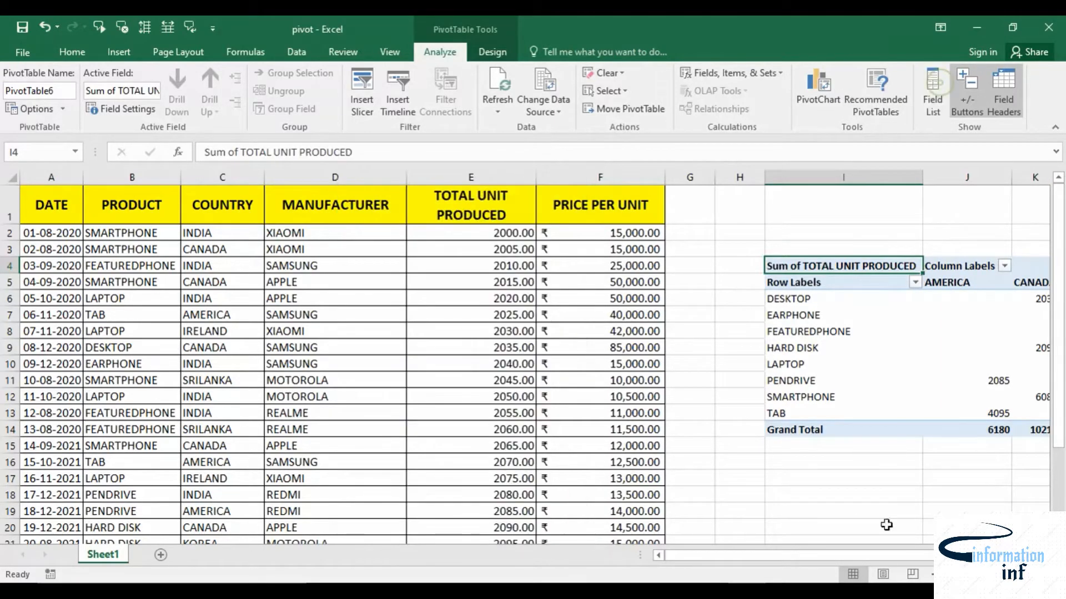
# Step: Change the pivot table's report layout to Outline Form
pyautogui.moveTo(858, 555); pyautogui.dragTo(944, 554)
pyautogui.click(509, 317)
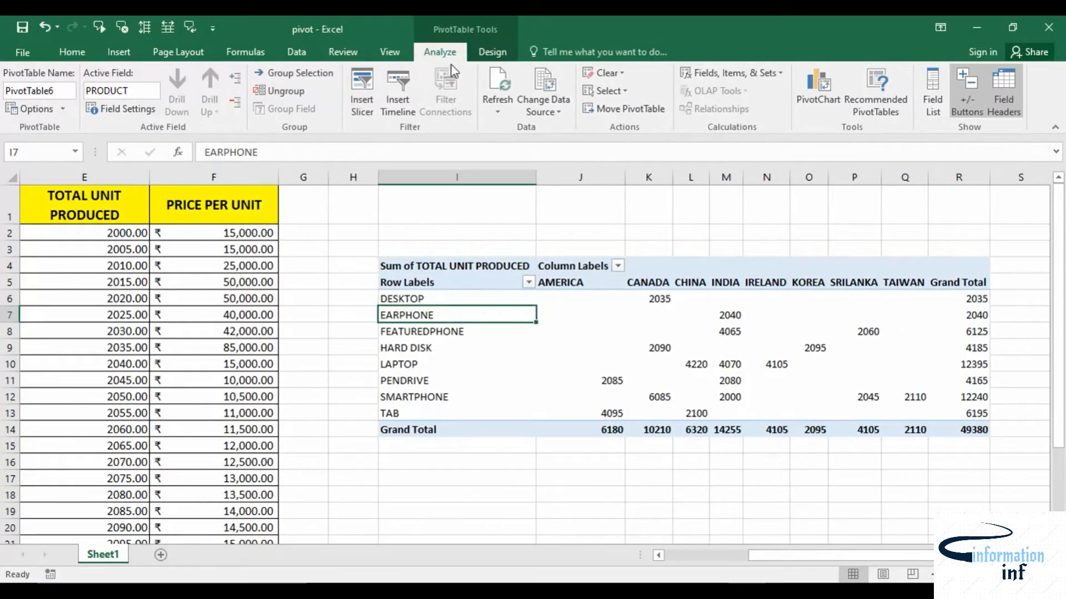
pyautogui.click(491, 52)
pyautogui.click(103, 106)
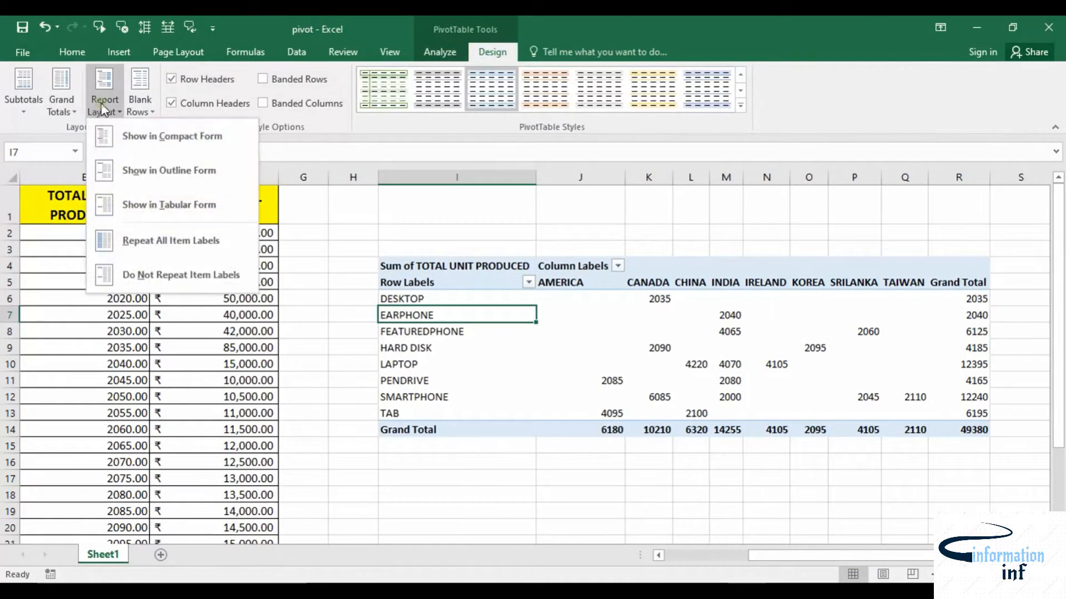
pyautogui.click(128, 164)
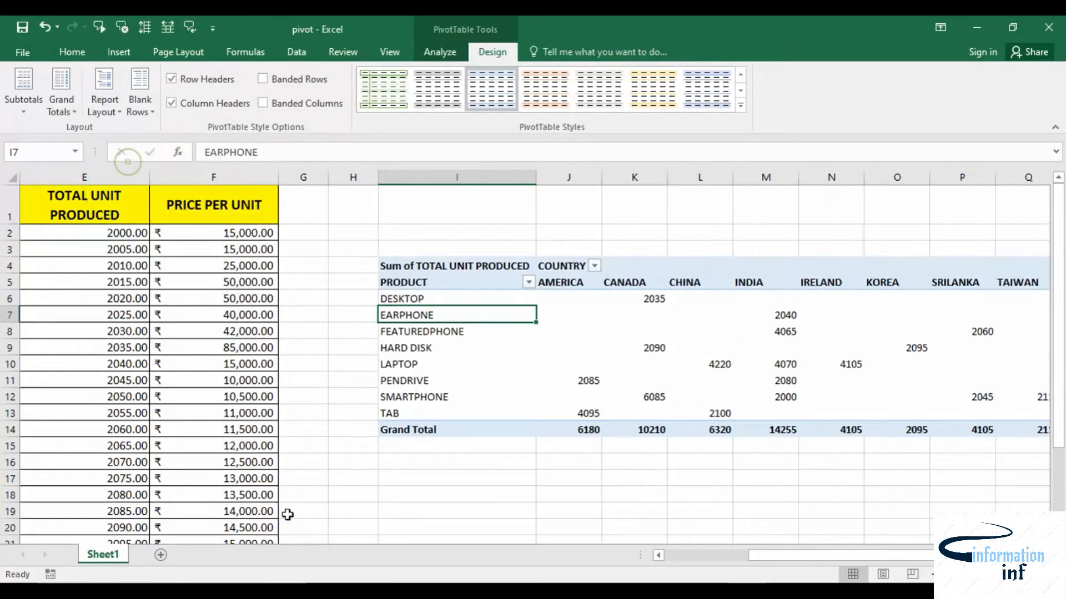
pyautogui.click(429, 54)
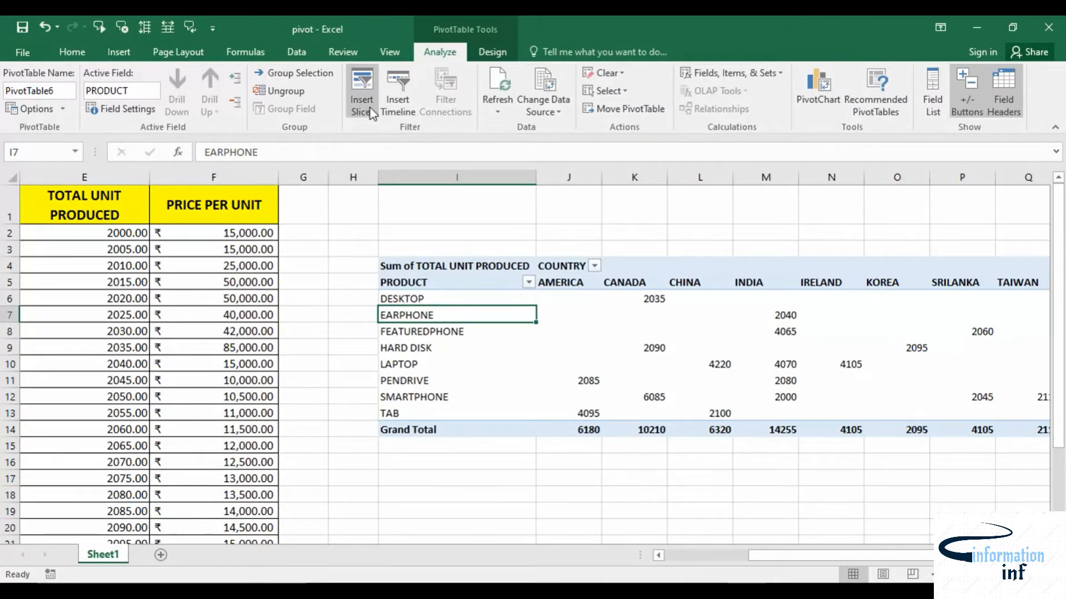
pyautogui.click(365, 123)
pyautogui.click(360, 99)
pyautogui.moveTo(581, 190); pyautogui.dragTo(208, 149)
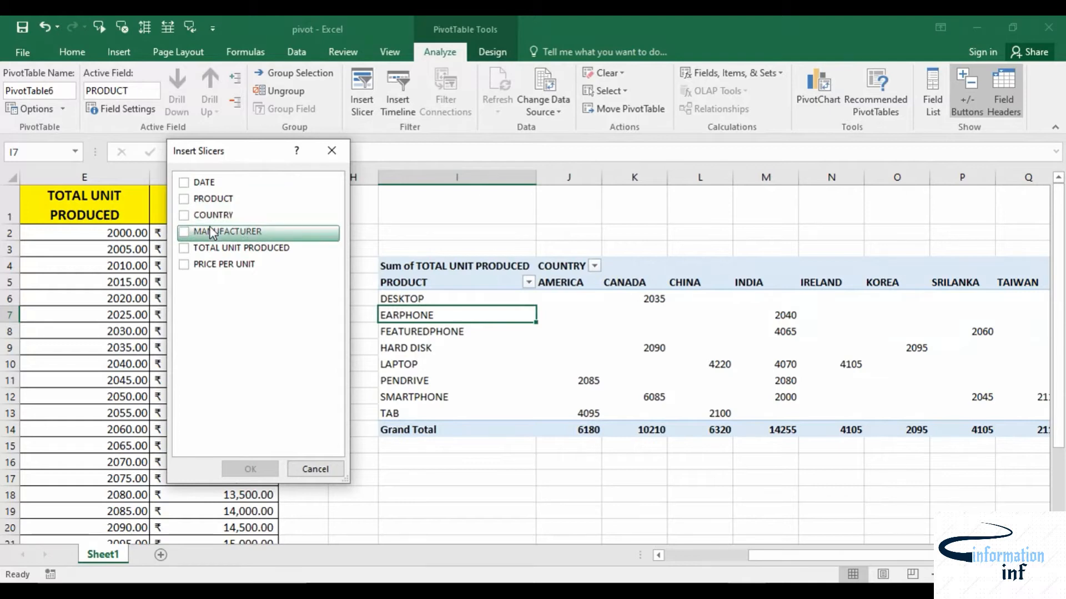
pyautogui.click(315, 469)
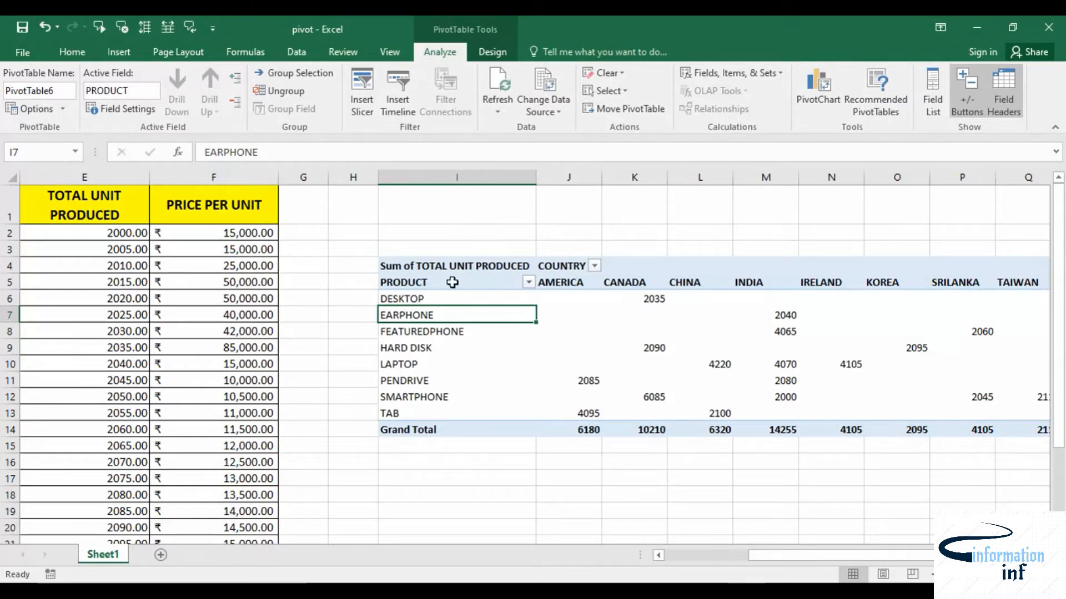
# Step: Filter the pivot table's PRODUCT field to show only EARPHONE, using the row header filter
pyautogui.click(529, 283)
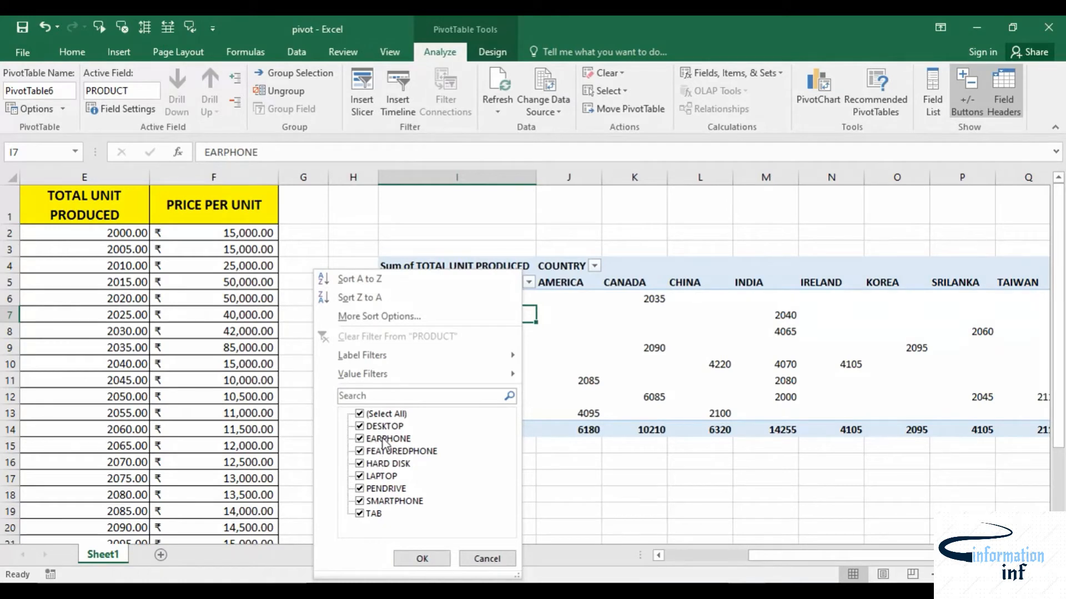
pyautogui.click(360, 413)
pyautogui.click(360, 438)
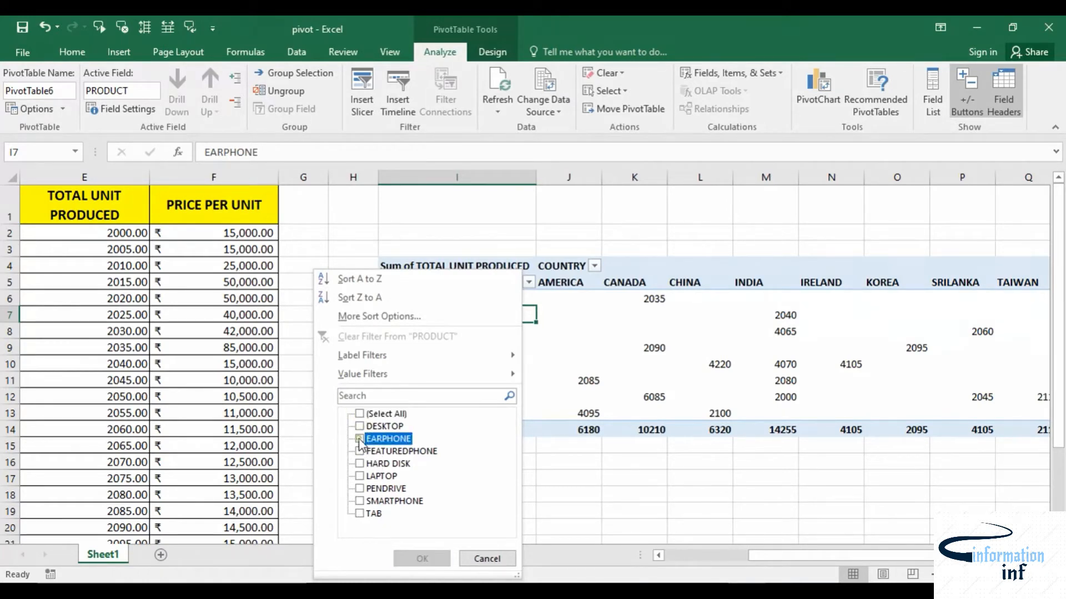
pyautogui.click(421, 558)
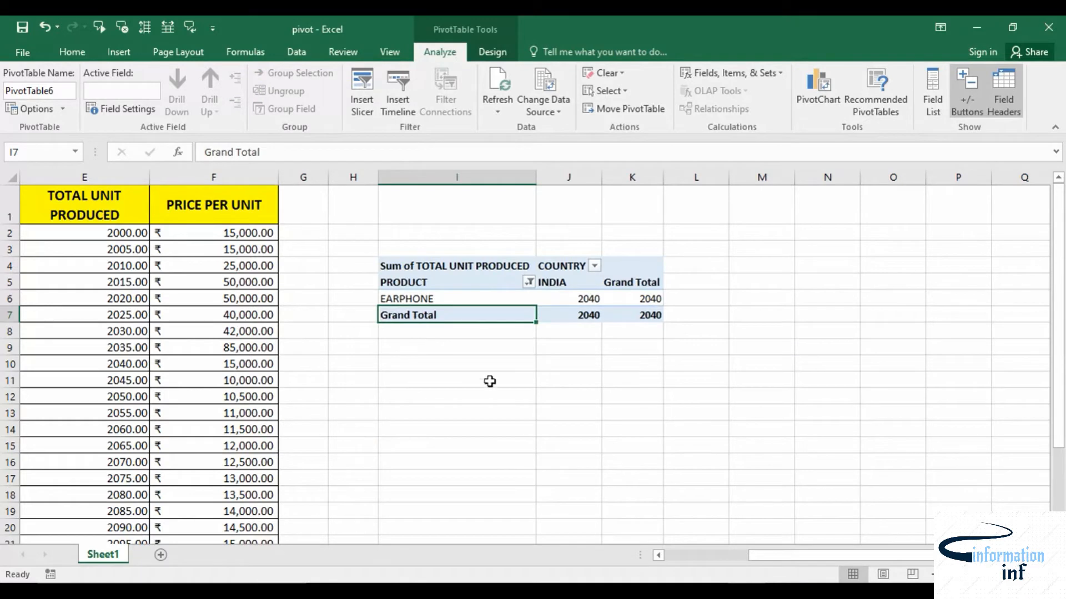
# Step: Reselect all items in the PRODUCT filter to show every product in the pivot table
pyautogui.click(529, 283)
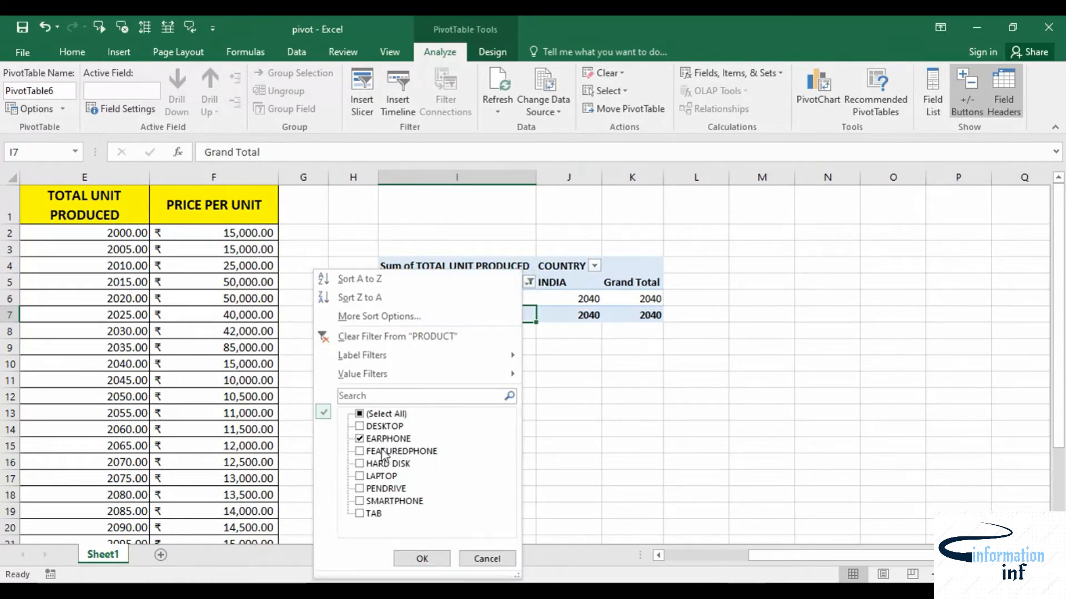
pyautogui.click(359, 464)
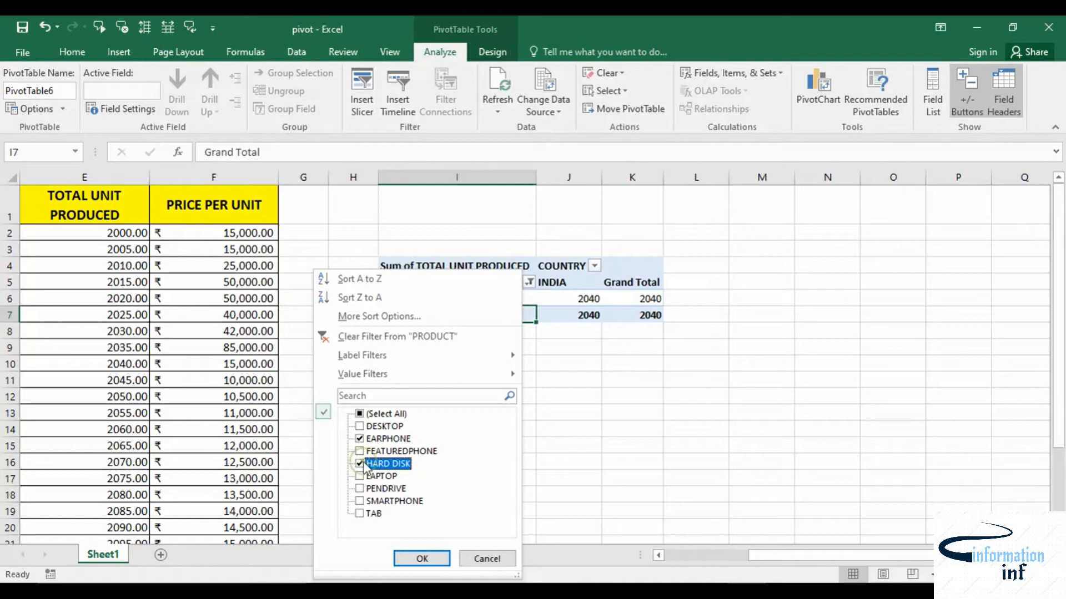
pyautogui.click(360, 414)
pyautogui.click(421, 559)
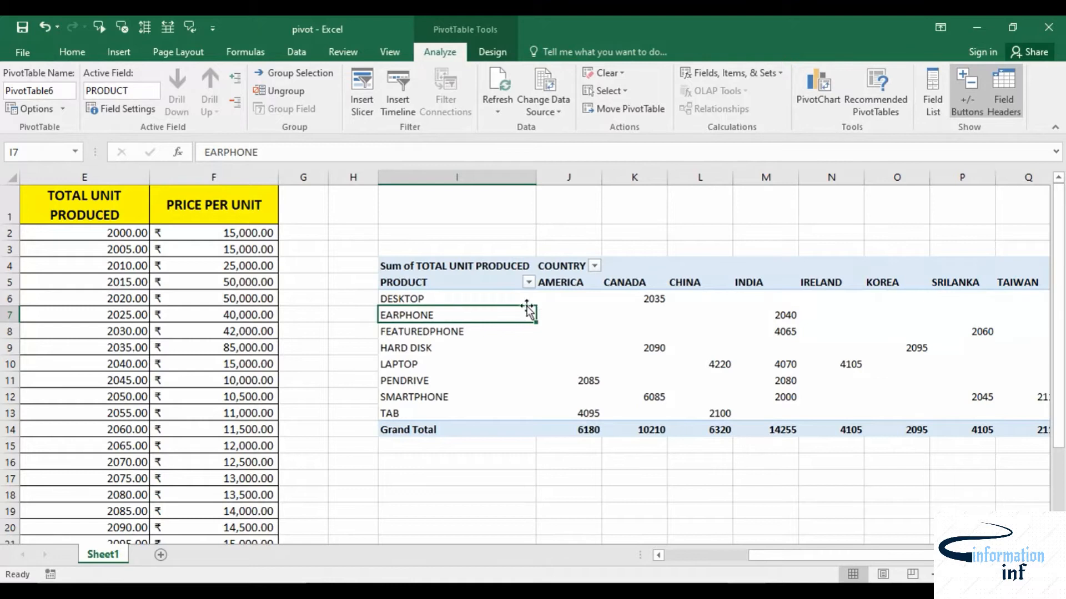
# Step: Insert a slicer for the PRODUCT field and place it beside the pivot table, over columns F to H
pyautogui.click(432, 339)
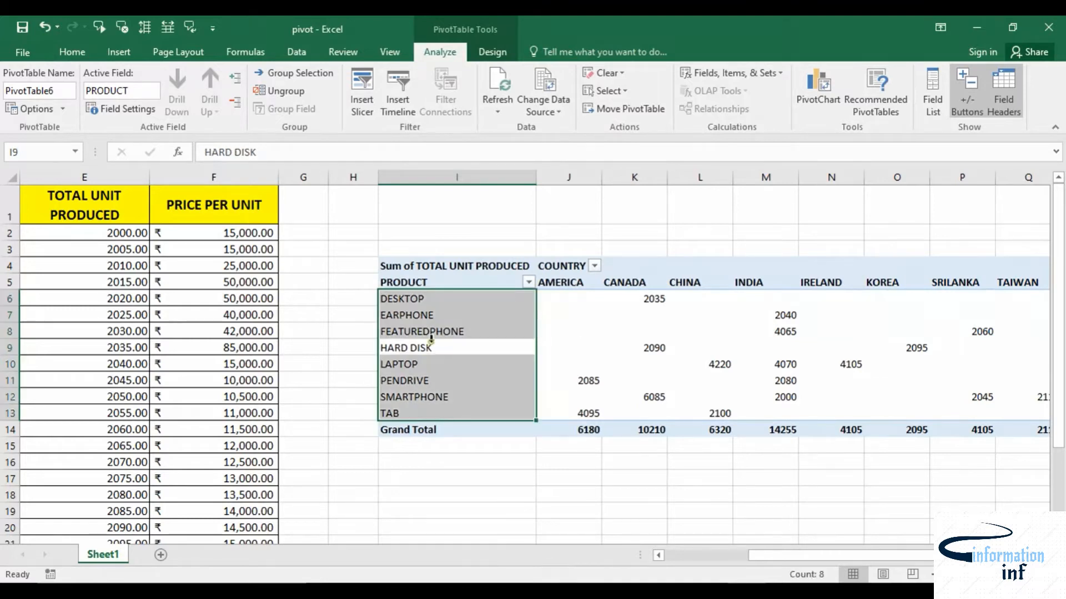
pyautogui.click(523, 339)
pyautogui.click(558, 332)
pyautogui.click(369, 80)
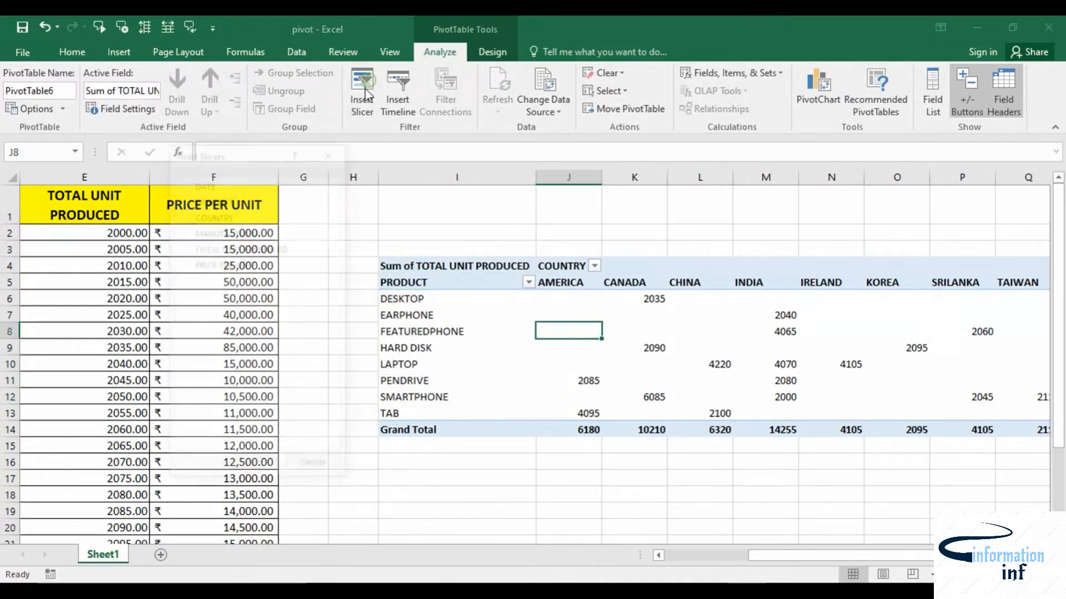
pyautogui.click(185, 199)
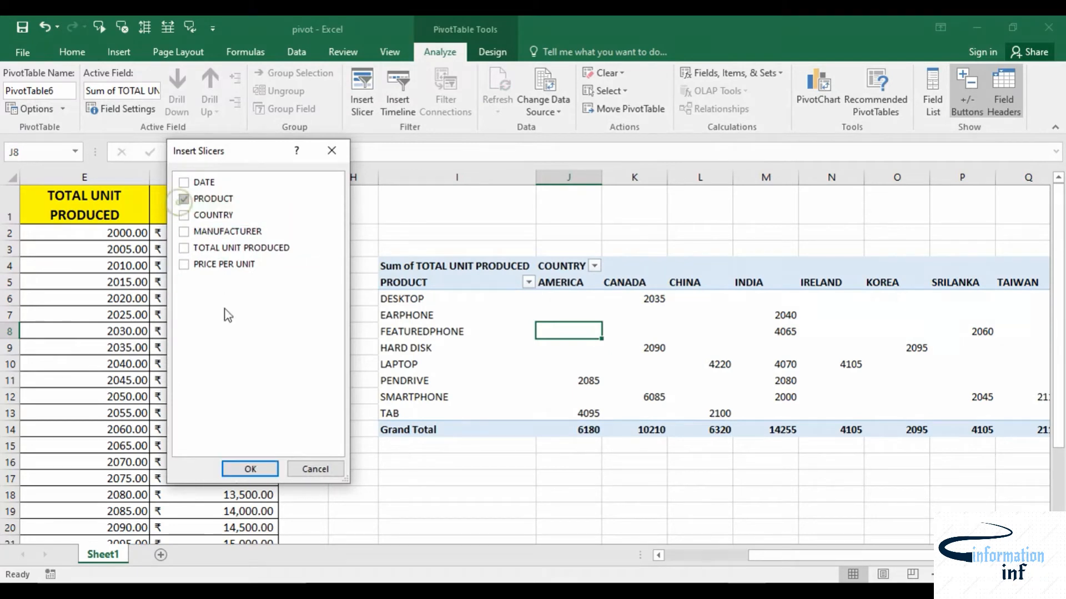
pyautogui.click(250, 469)
pyautogui.moveTo(508, 278); pyautogui.dragTo(253, 242)
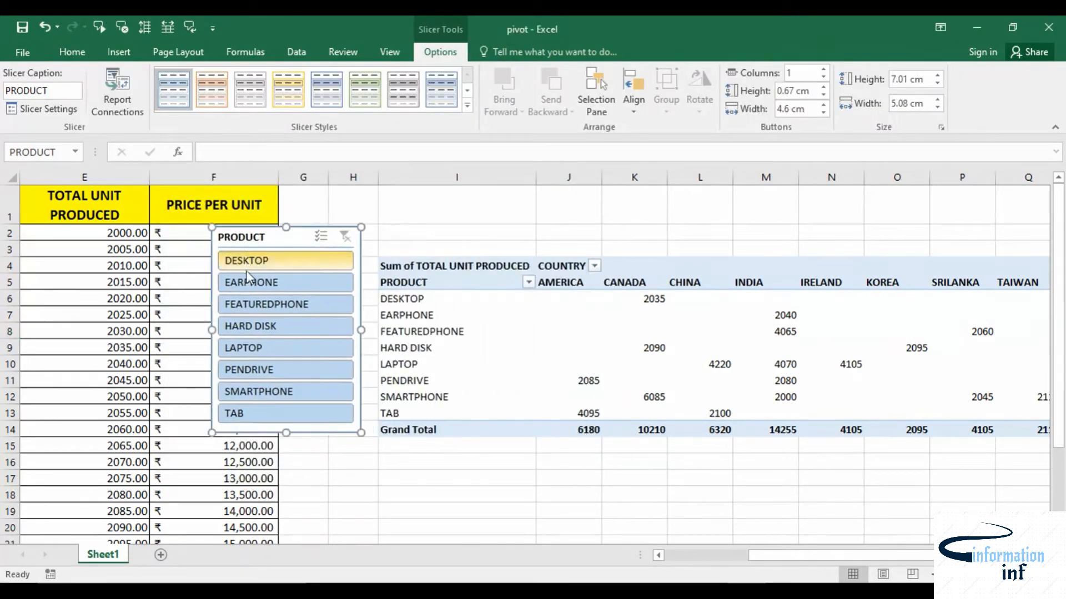
# Step: Filter the pivot table with the slicer by EARPHONE, FEATUREDPHONE, LAPTOP, PENDRIVE, SMARTPHONE and DESKTOP in turn
pyautogui.click(267, 283)
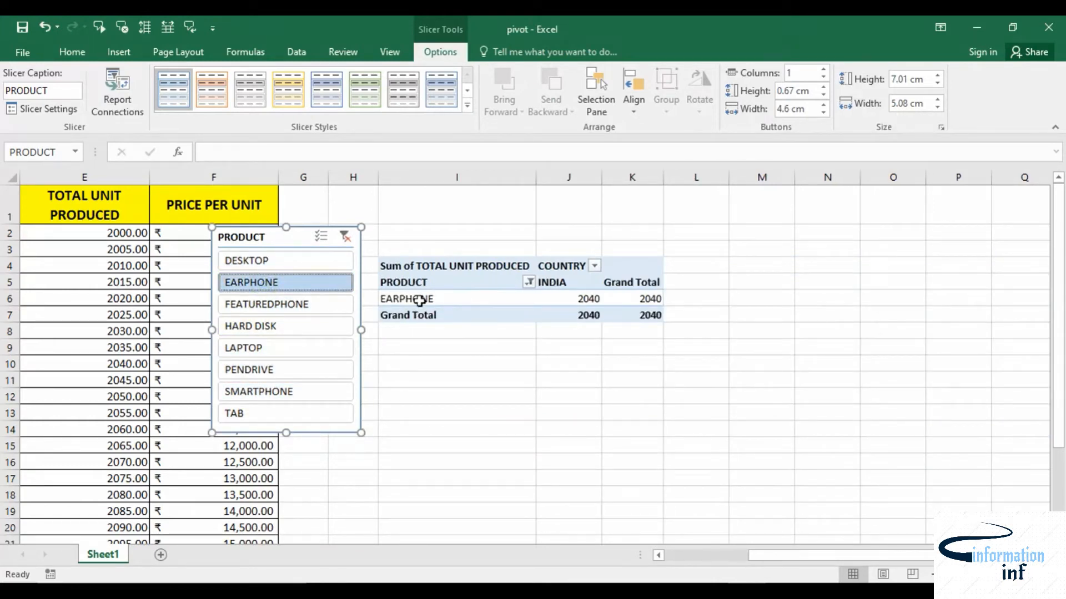
pyautogui.click(302, 309)
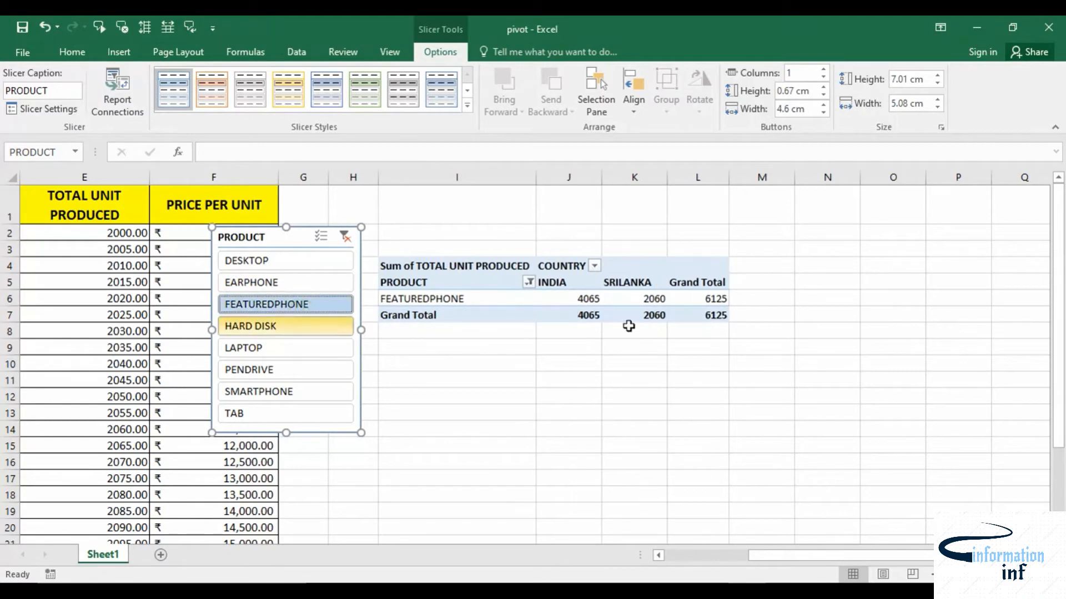
pyautogui.click(261, 345)
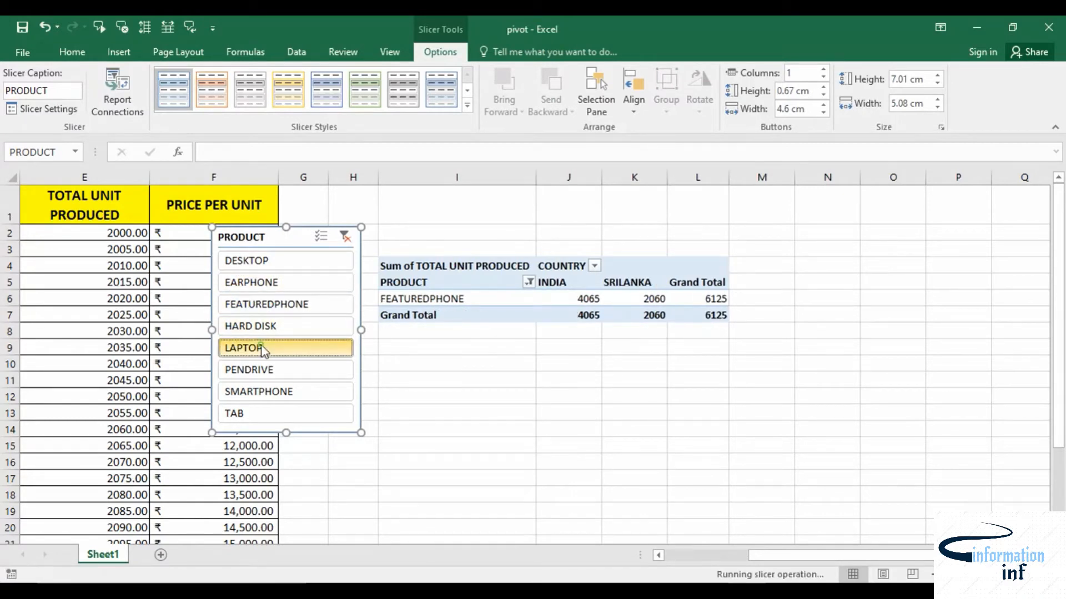
pyautogui.click(296, 374)
pyautogui.click(286, 393)
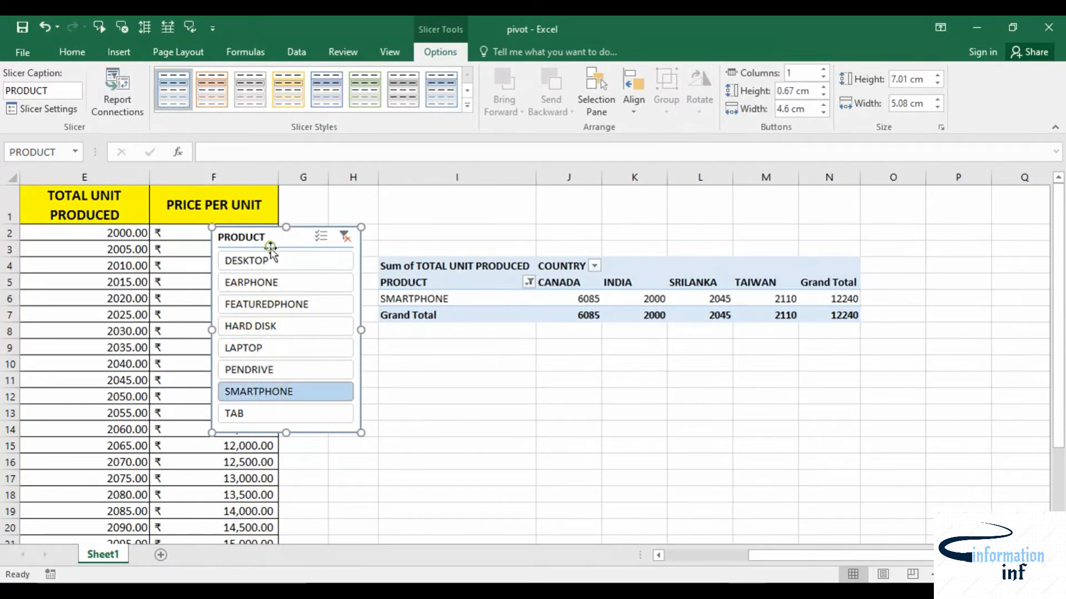
pyautogui.click(272, 262)
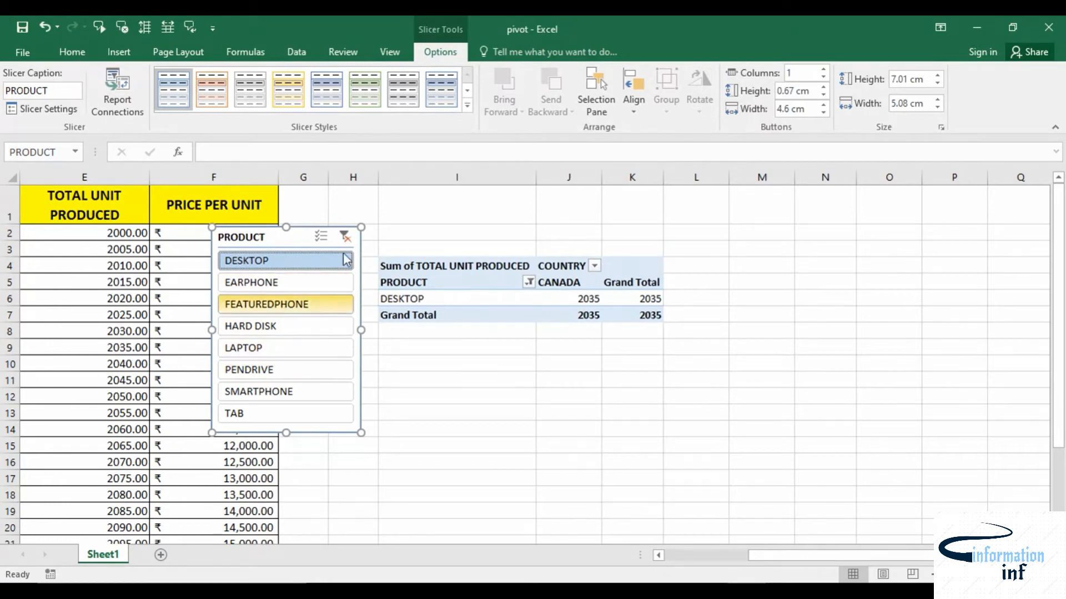
# Step: Format the PRODUCT slicer with the dark yellow style, 2 button columns and a height of about 4.4 cm
pyautogui.click(468, 107)
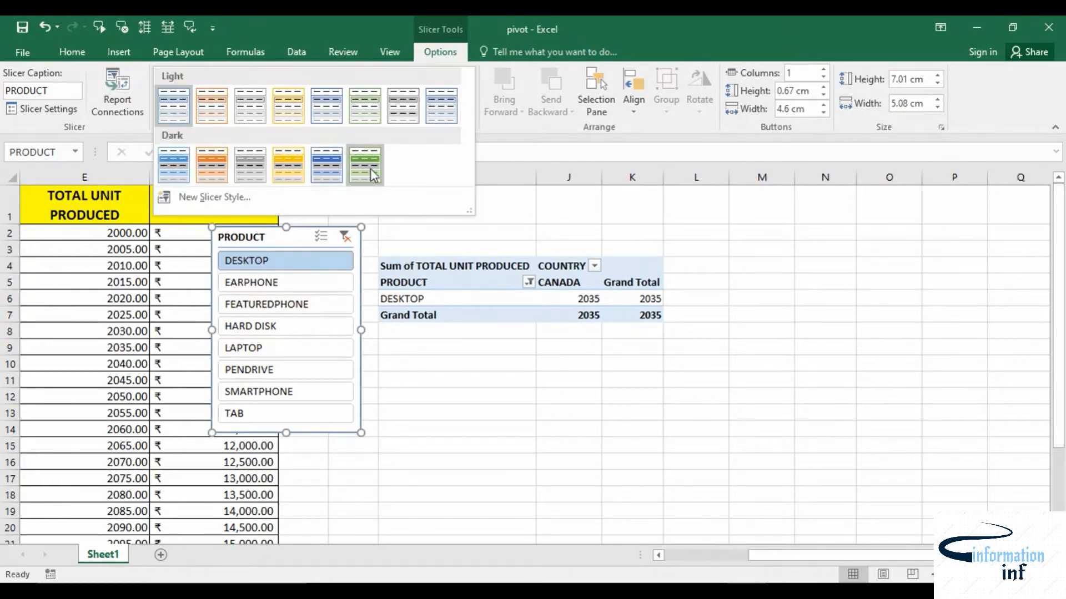
pyautogui.click(273, 168)
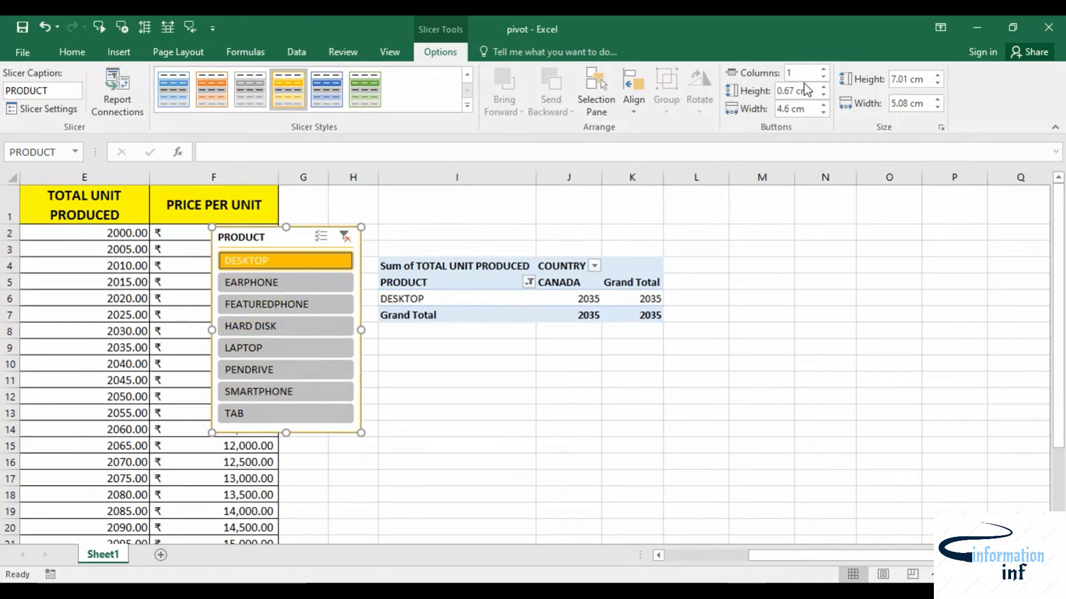
pyautogui.click(824, 70)
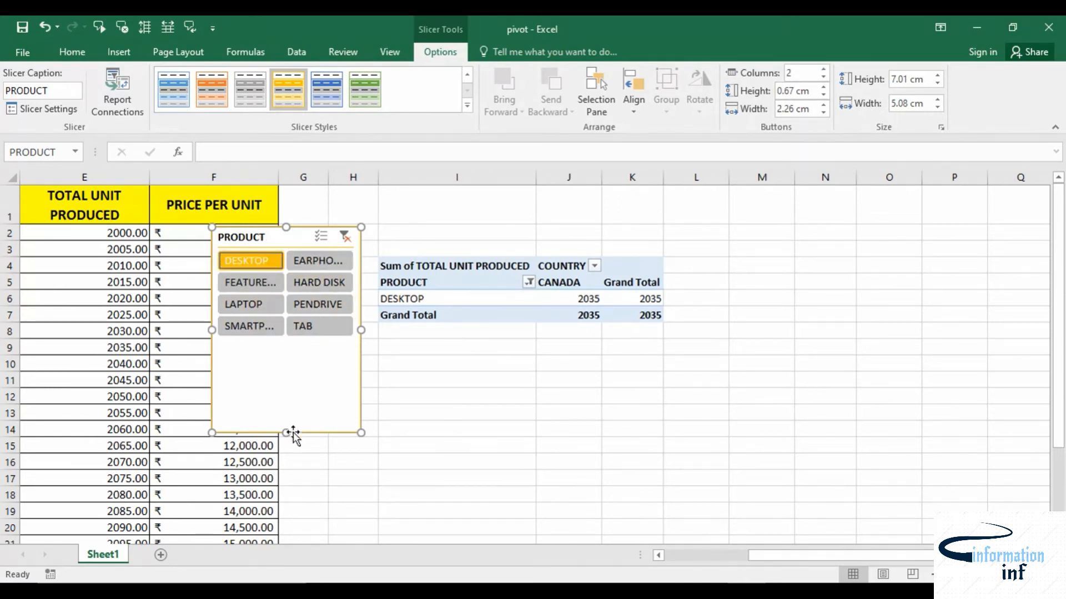
pyautogui.moveTo(286, 434); pyautogui.dragTo(284, 355)
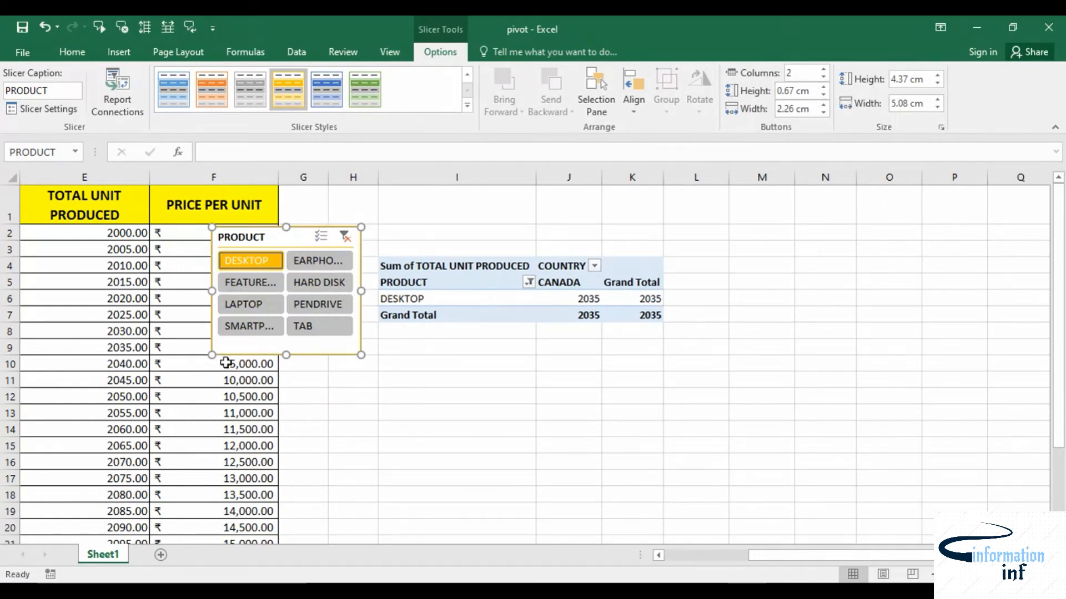
# Step: Clear the PRODUCT slicer's filter and shift the slicer slightly toward the pivot table
pyautogui.click(345, 237)
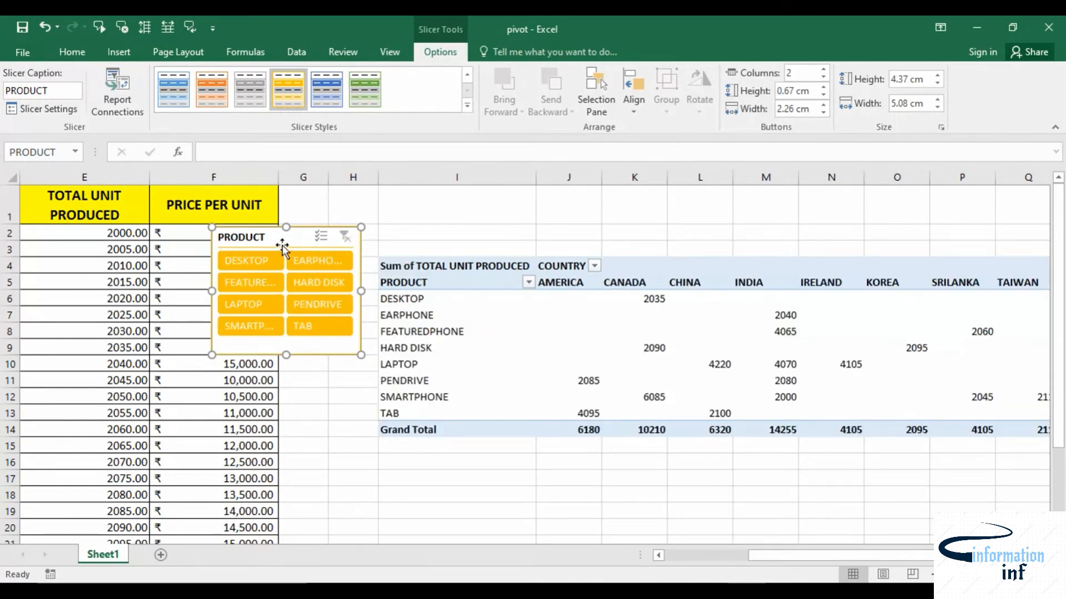
pyautogui.moveTo(282, 247); pyautogui.dragTo(307, 255)
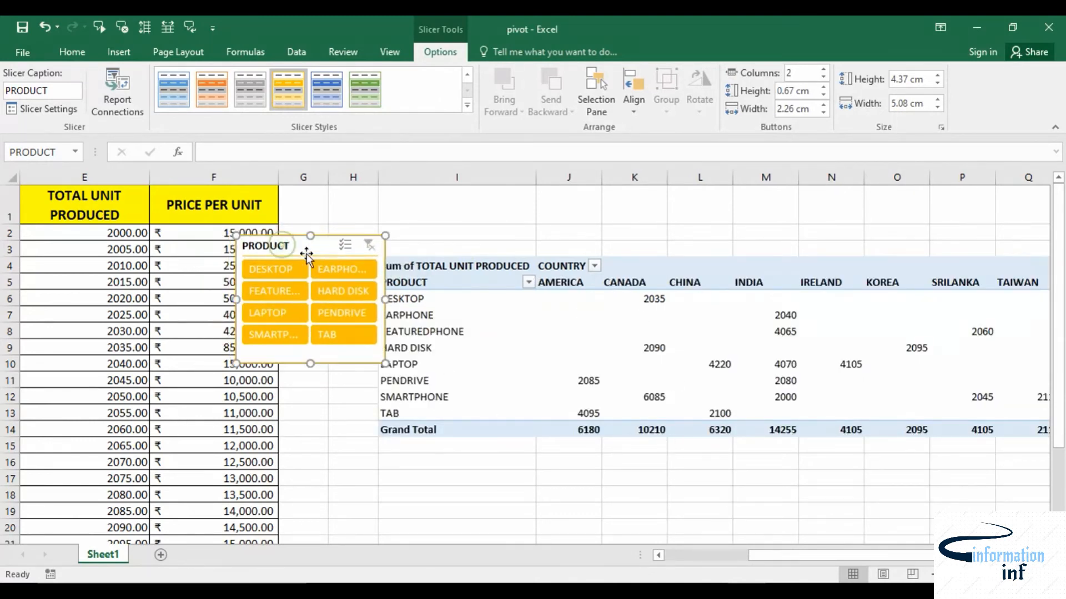
# Step: Insert a slicer for the COUNTRY field and move it up over columns I and J of the pivot table
pyautogui.click(506, 329)
pyautogui.click(429, 54)
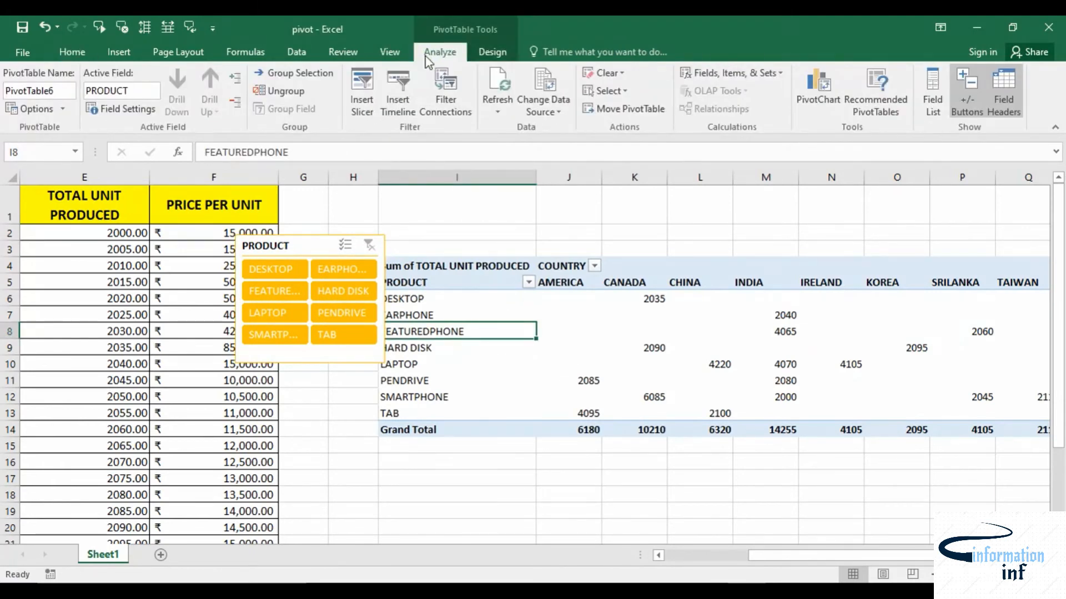
pyautogui.click(358, 89)
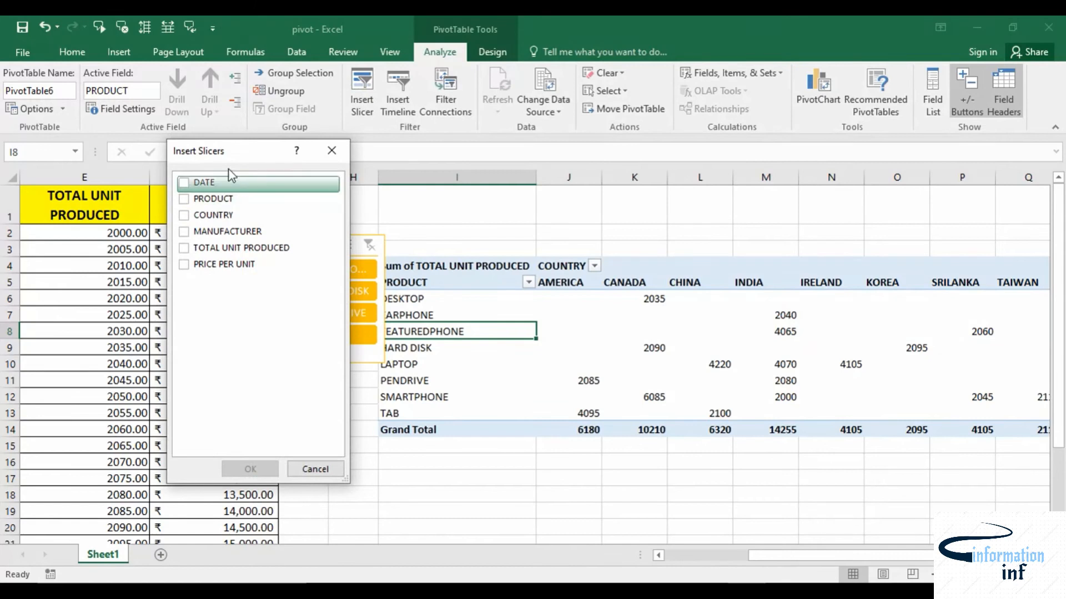
pyautogui.click(183, 216)
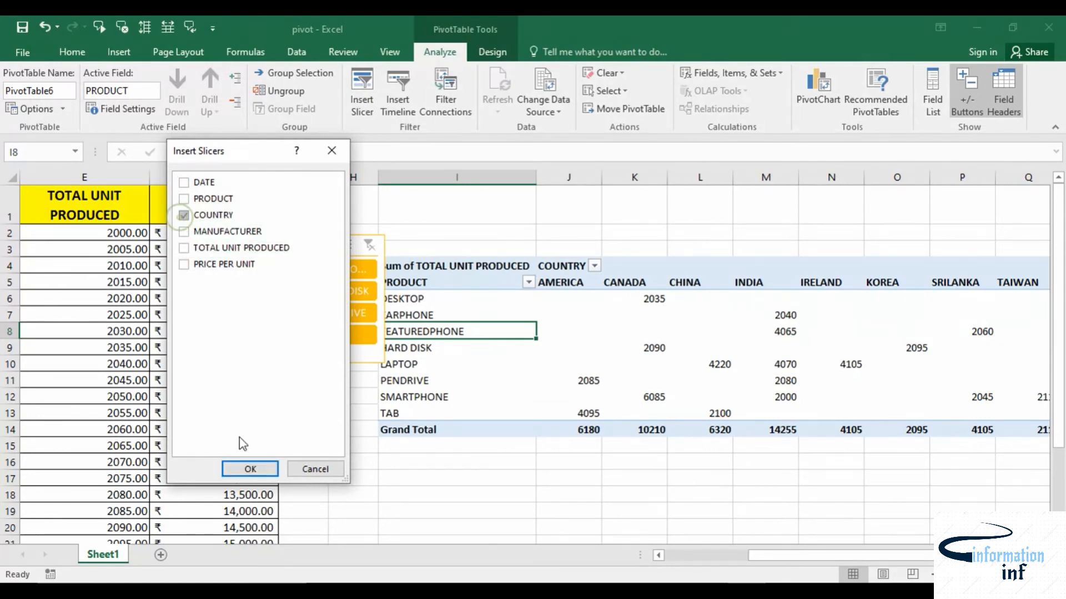
pyautogui.click(250, 469)
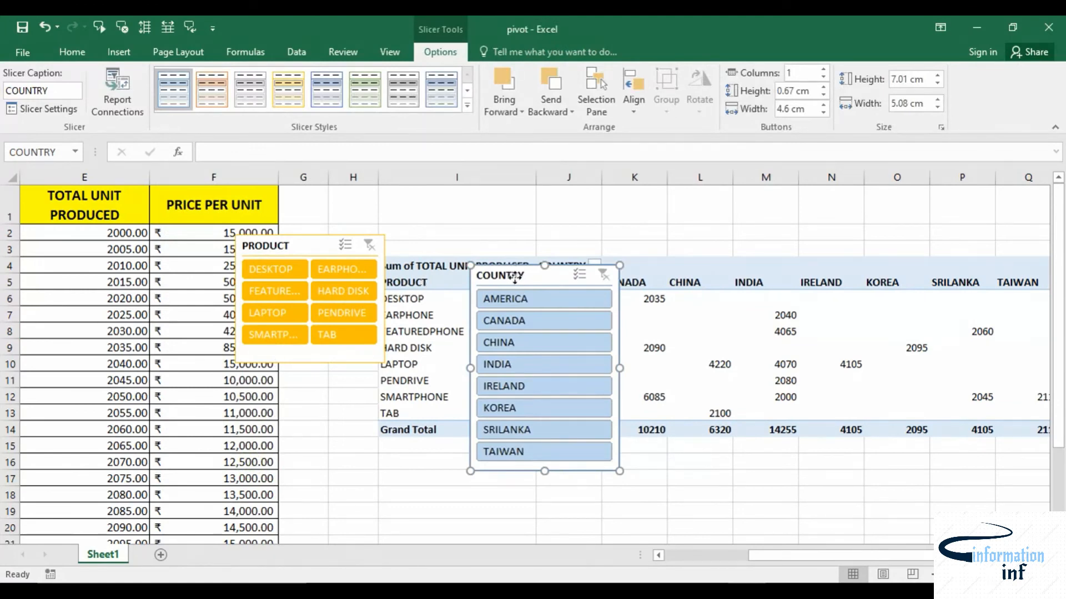
pyautogui.moveTo(510, 268); pyautogui.dragTo(472, 212)
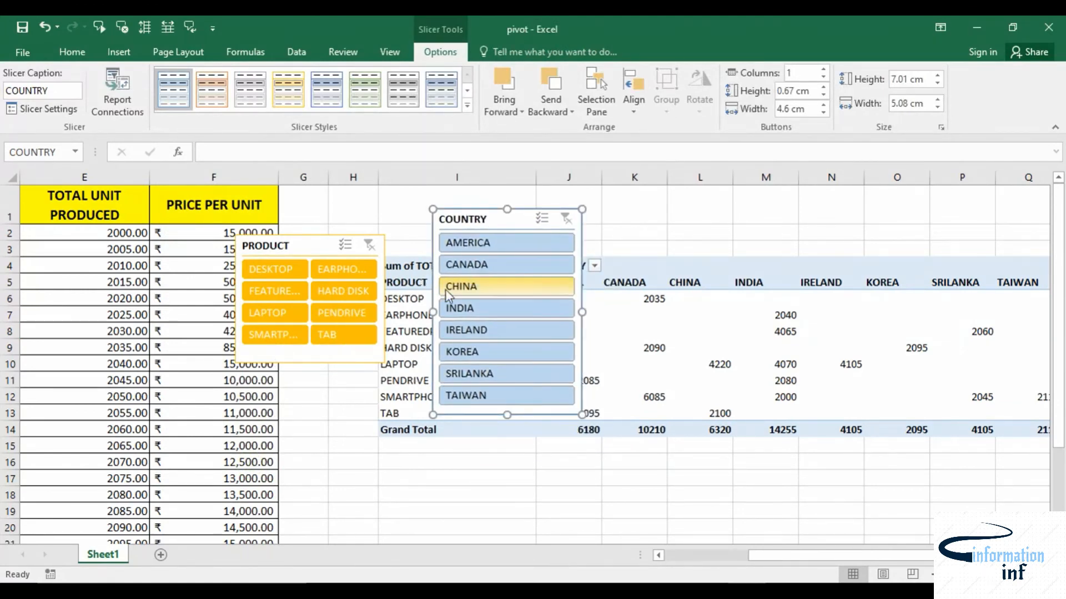
# Step: Filter the pivot table by AMERICA and place the PRODUCT slicer over columns F to G and the COUNTRY slicer over columns L to O
pyautogui.click(463, 244)
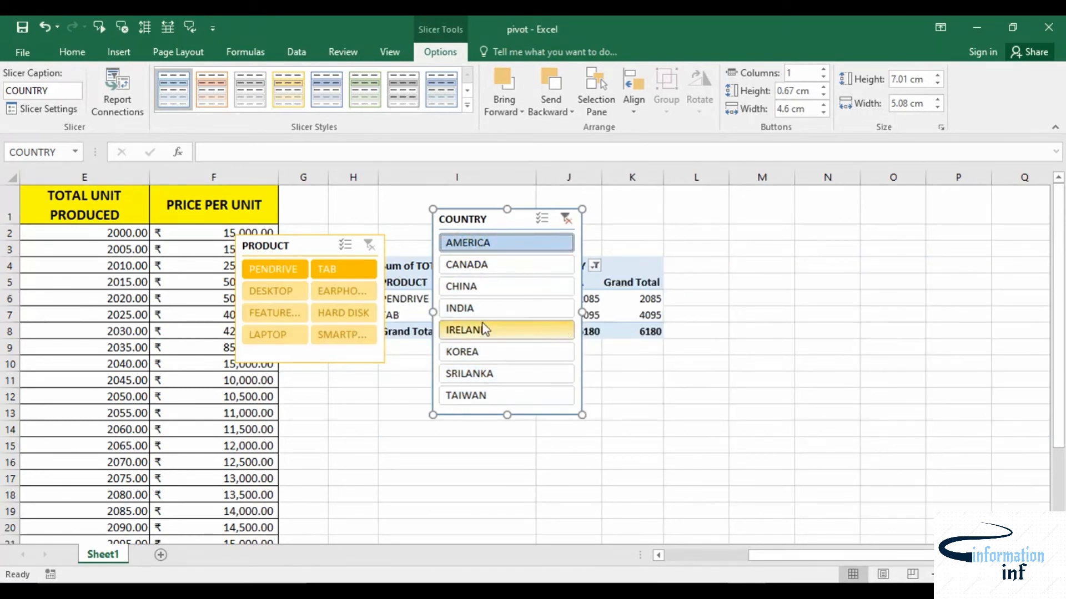
pyautogui.moveTo(483, 220); pyautogui.dragTo(671, 249)
pyautogui.moveTo(303, 251); pyautogui.dragTo(253, 256)
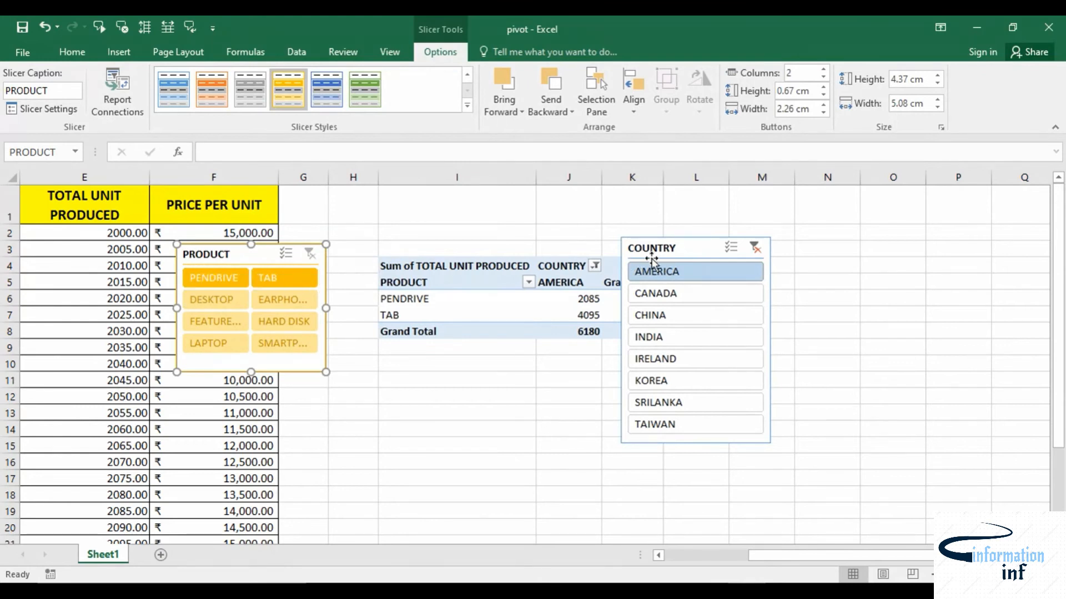
pyautogui.click(633, 265)
pyautogui.moveTo(697, 248); pyautogui.dragTo(792, 253)
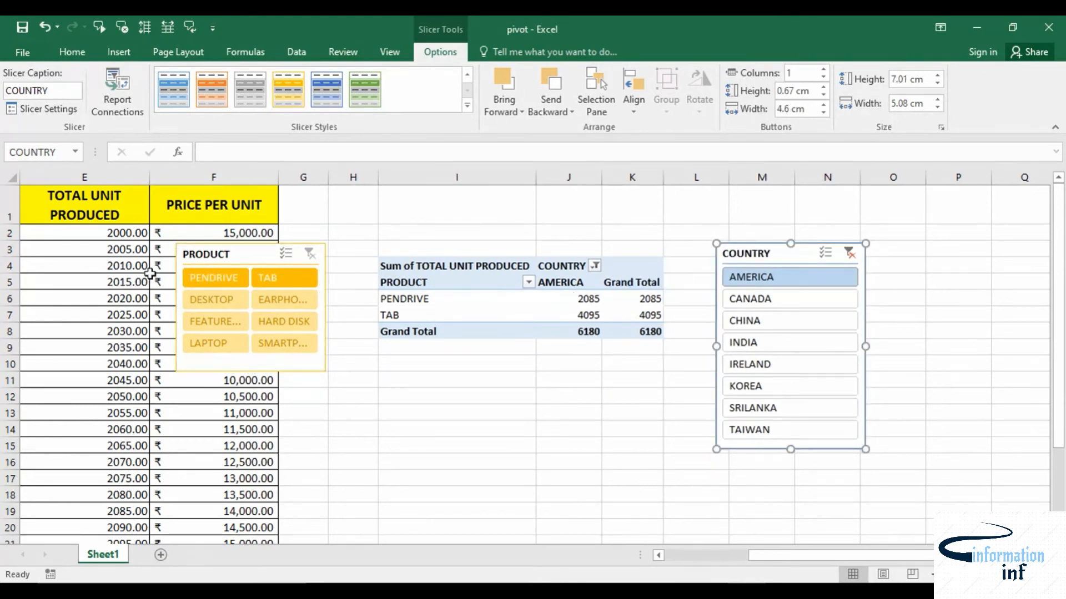
# Step: Move the PRODUCT slicer so it overlaps the COUNTRY slicer and bring it forward
pyautogui.moveTo(224, 259); pyautogui.dragTo(699, 273)
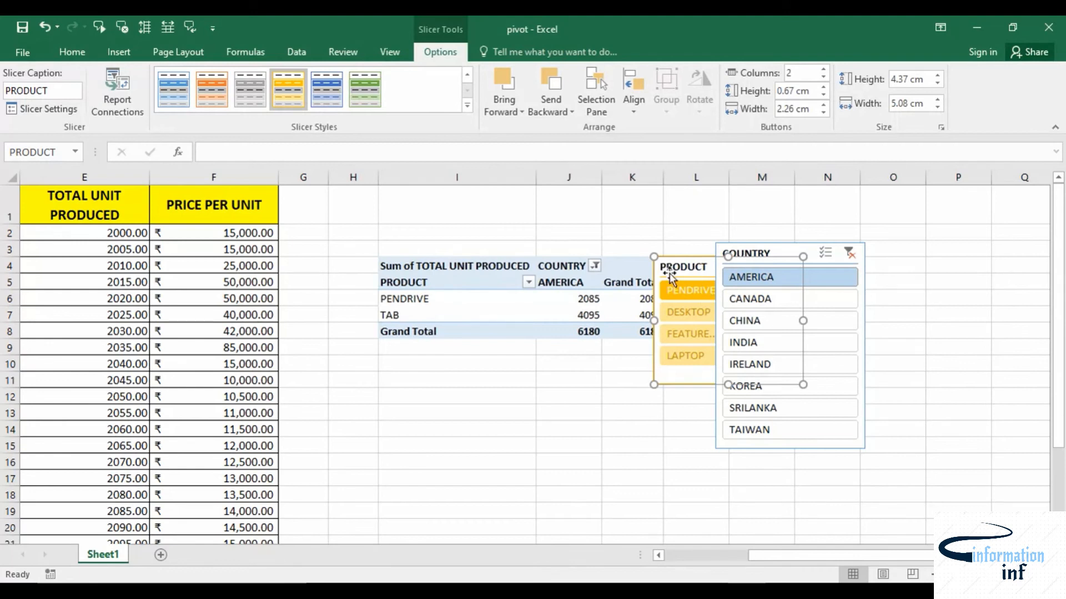
pyautogui.click(507, 118)
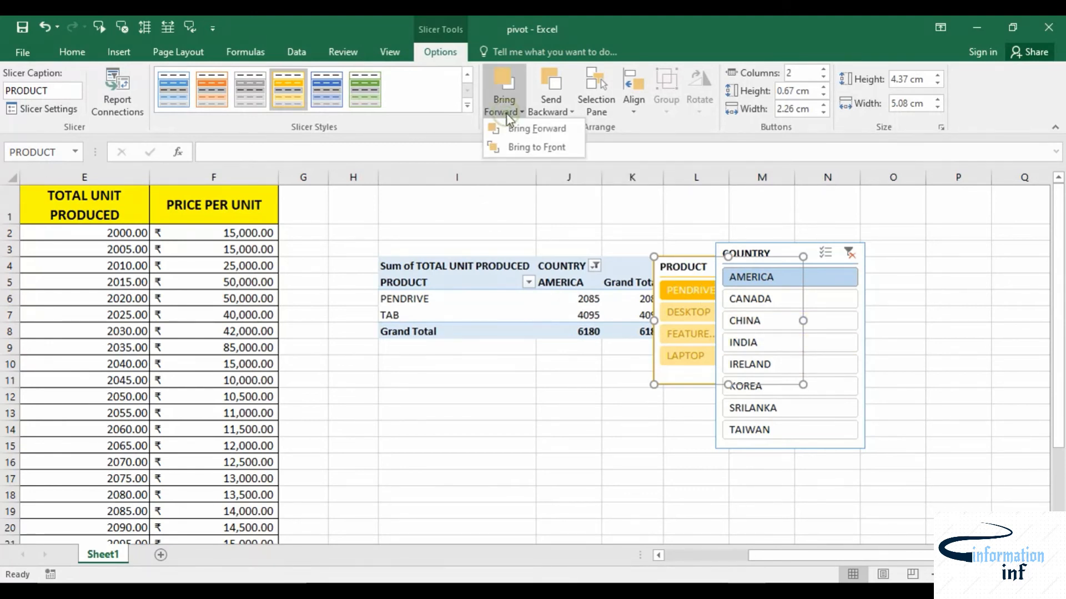
pyautogui.click(517, 128)
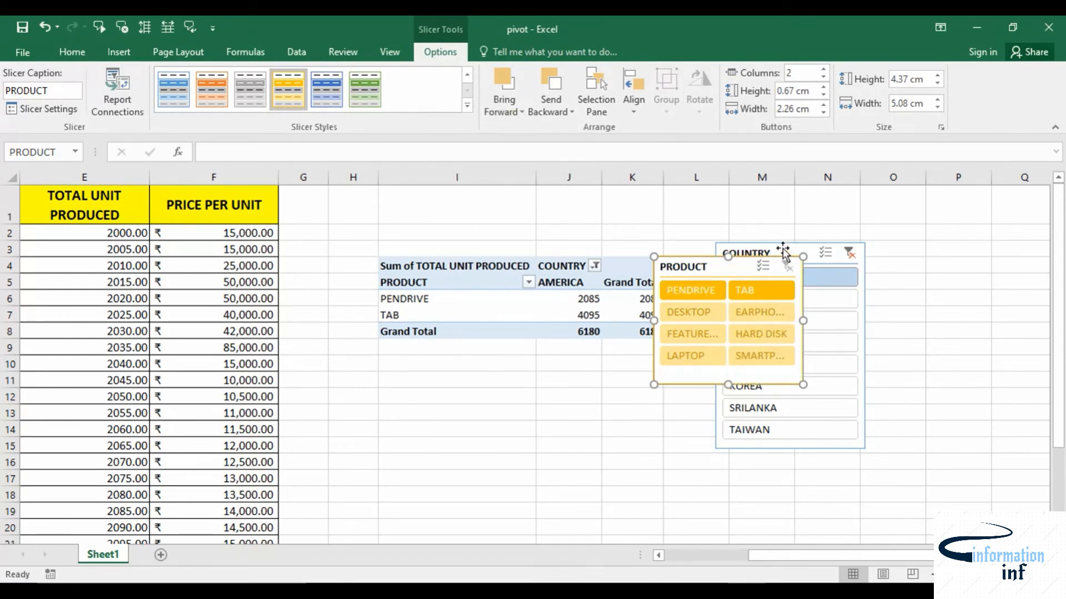
# Step: Bring the COUNTRY slicer in front of the PRODUCT slicer and send it backward again
pyautogui.click(784, 254)
pyautogui.click(512, 111)
pyautogui.click(535, 151)
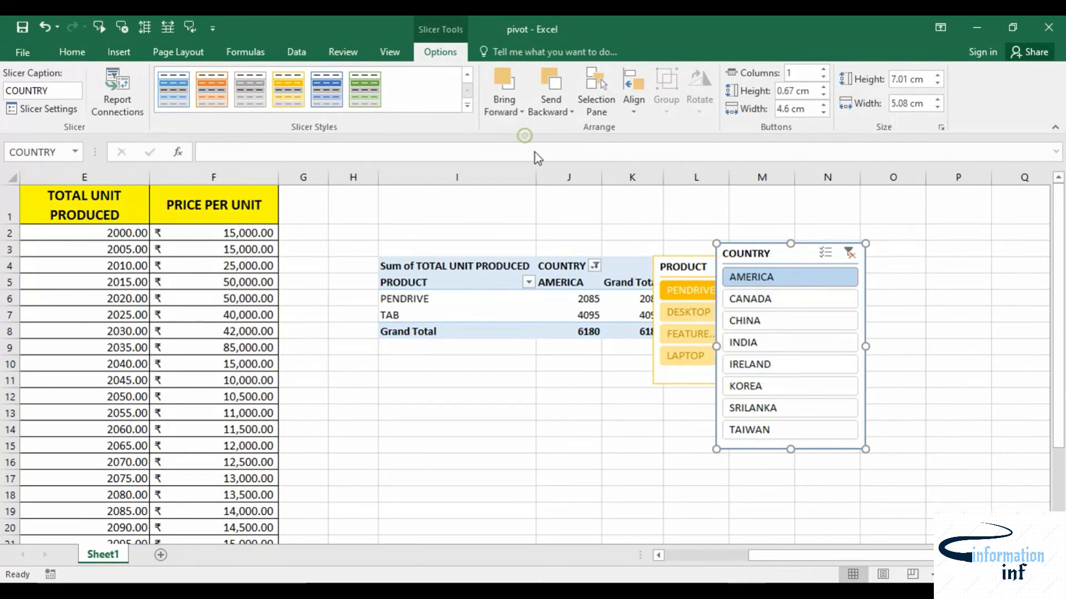
pyautogui.click(549, 113)
pyautogui.click(558, 129)
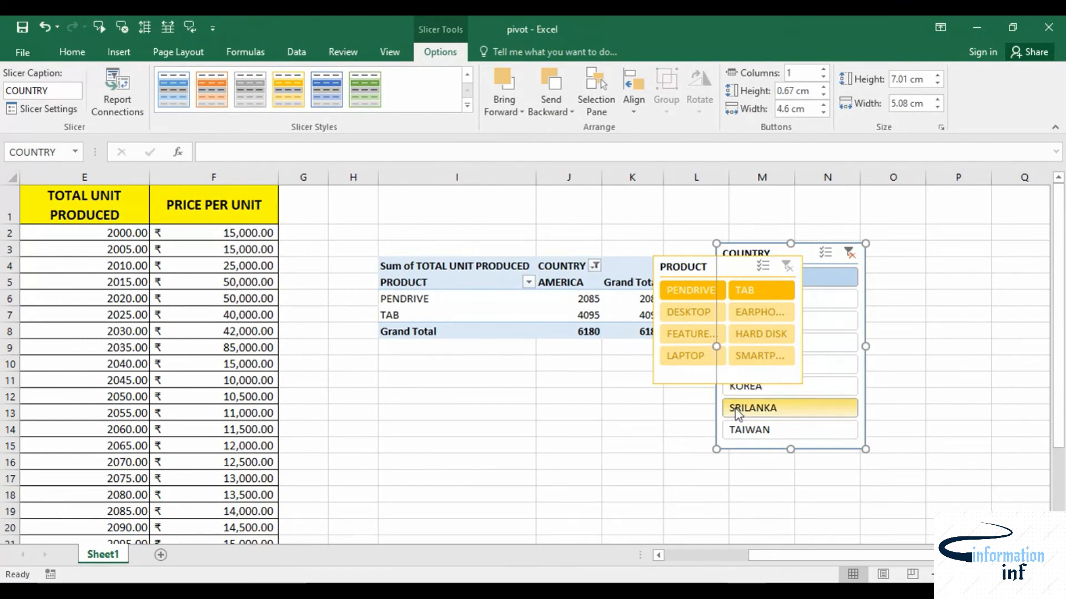
# Step: Move the PRODUCT slicer back over columns F to H, filter the pivot table by CANADA and clear the COUNTRY filter
pyautogui.moveTo(665, 267); pyautogui.dragTo(236, 253)
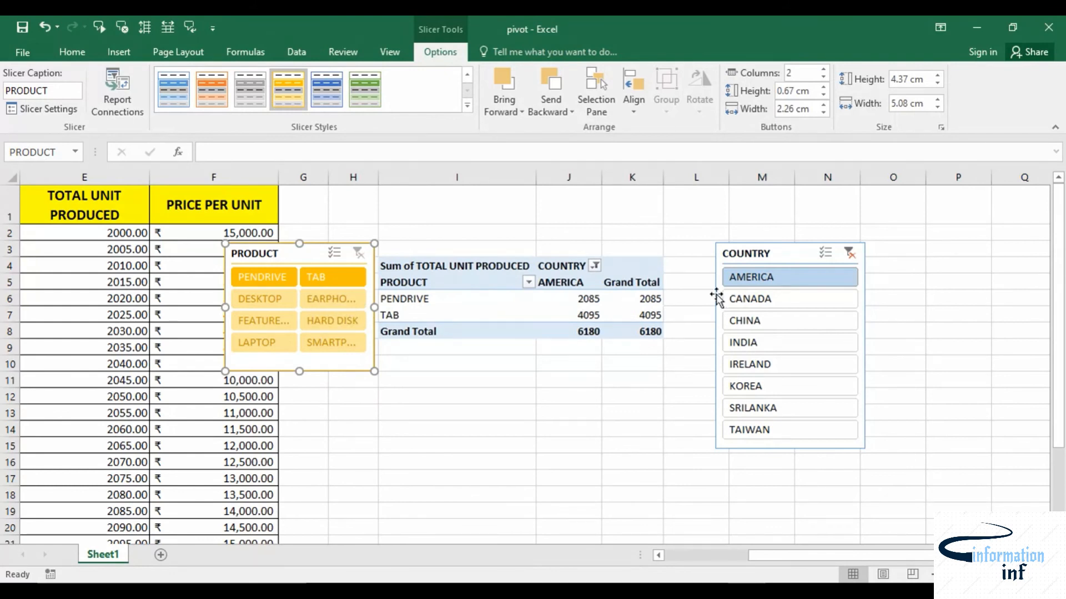
pyautogui.click(747, 304)
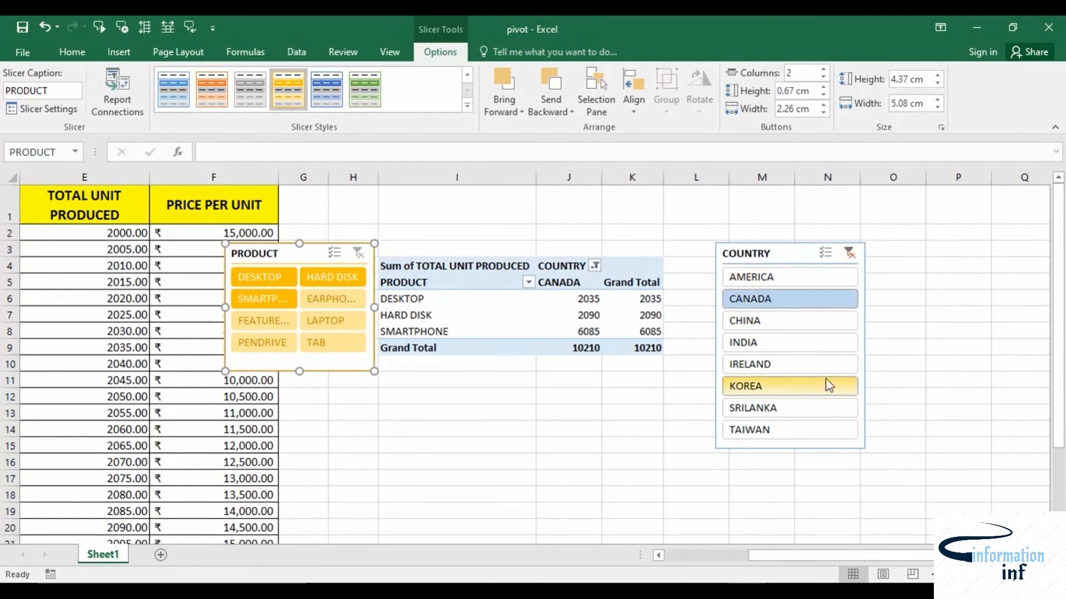
pyautogui.click(849, 253)
# Step: Delete the COUNTRY slicer and the PRODUCT slicer from the sheet
pyautogui.moveTo(781, 255); pyautogui.dragTo(480, 235)
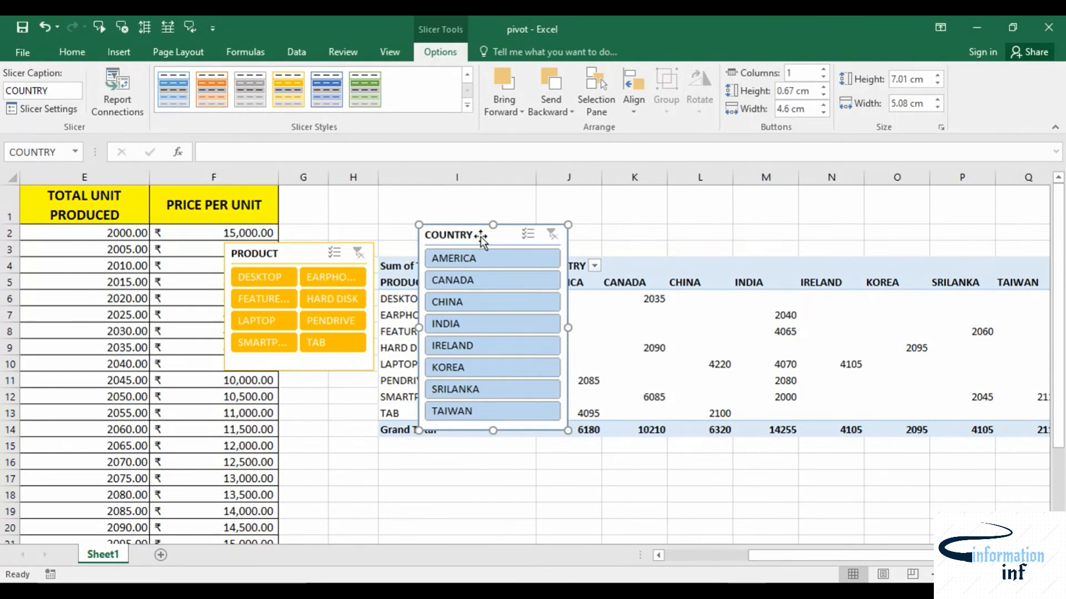
pyautogui.press('Delete')
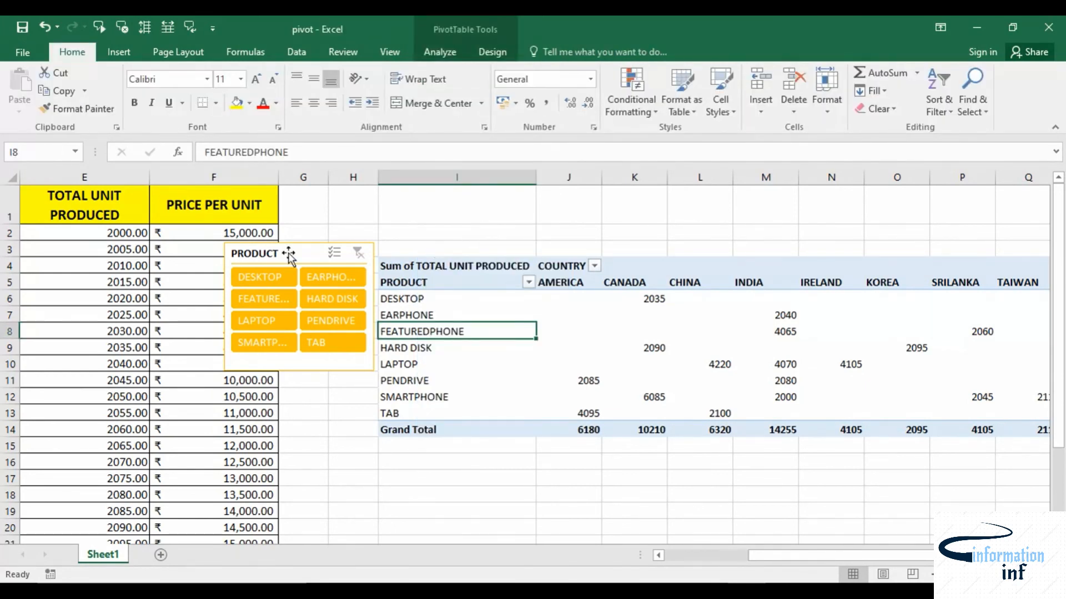
pyautogui.click(289, 256)
pyautogui.press('Delete')
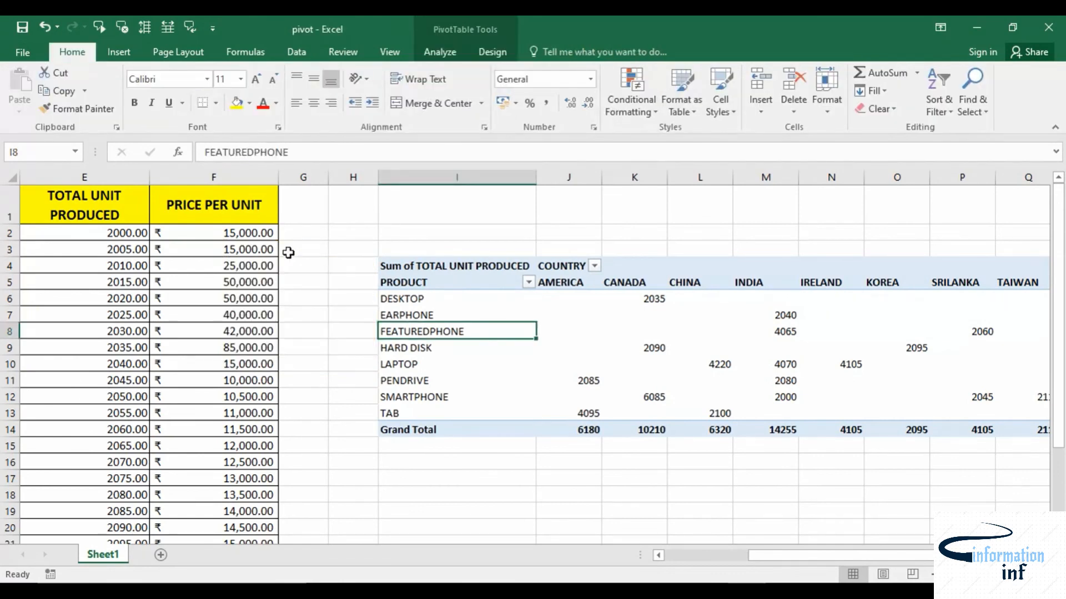
pyautogui.moveTo(762, 555); pyautogui.dragTo(827, 561)
pyautogui.click(717, 590)
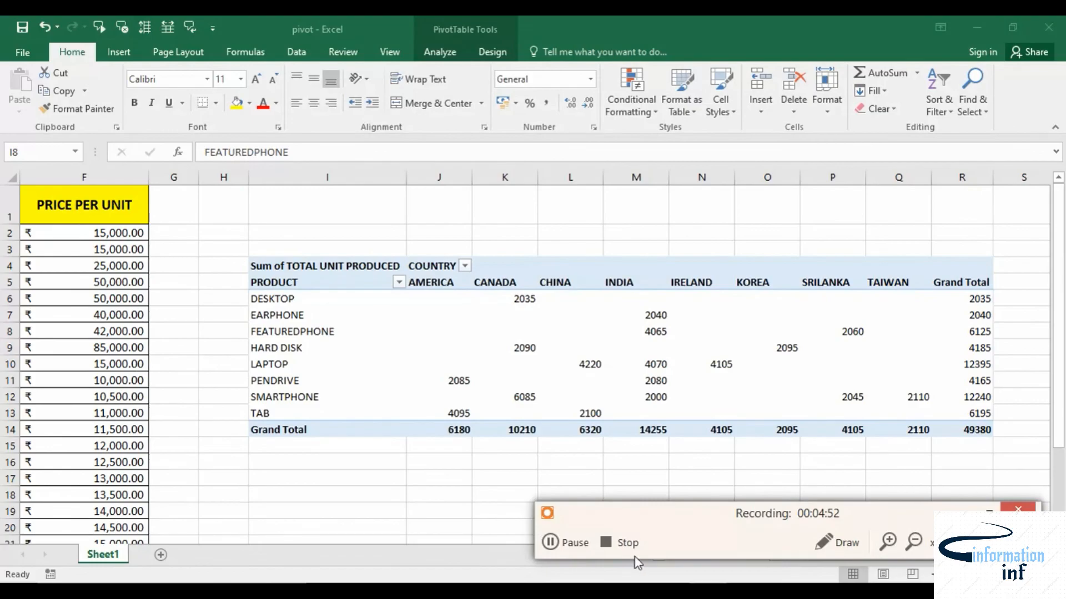